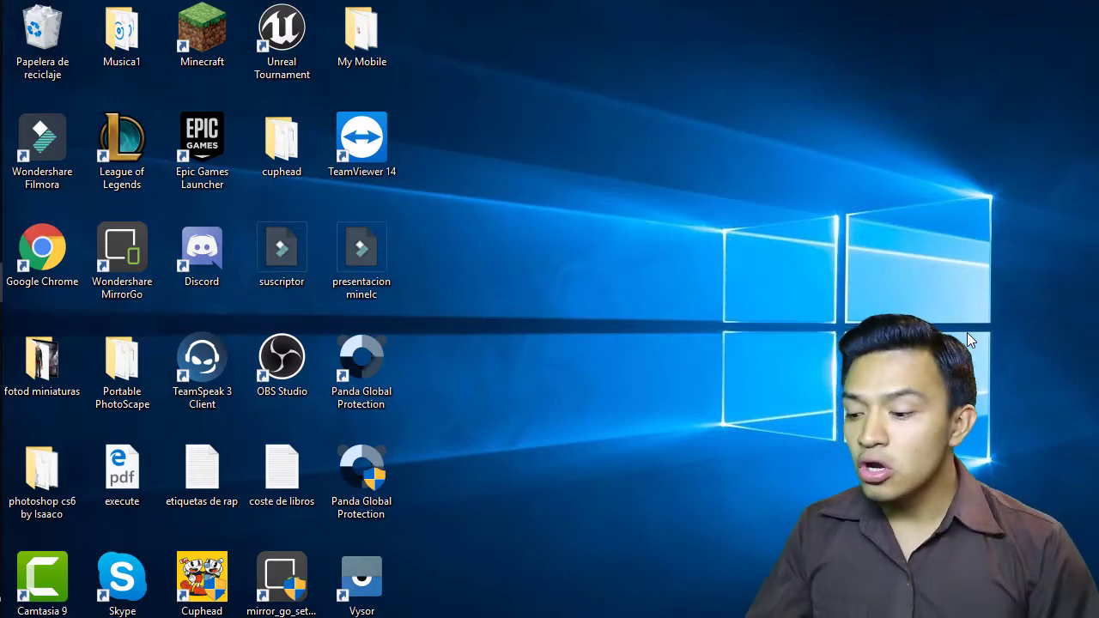
Search Windows for "eje" and open the Run (Ejecutar) dialog
key(super+r)
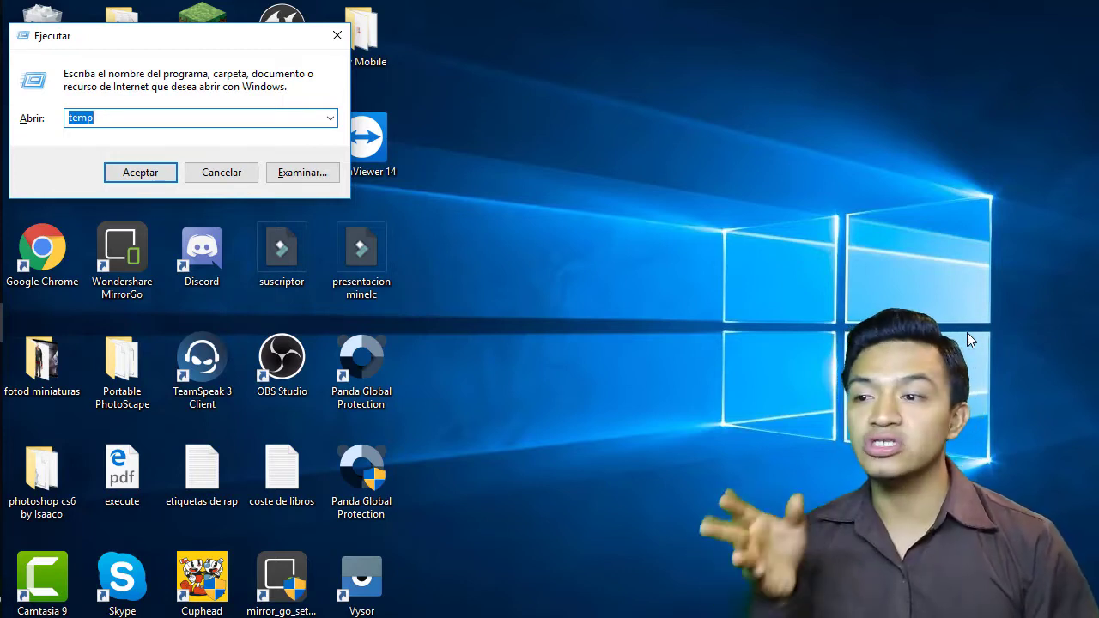
click(337, 36)
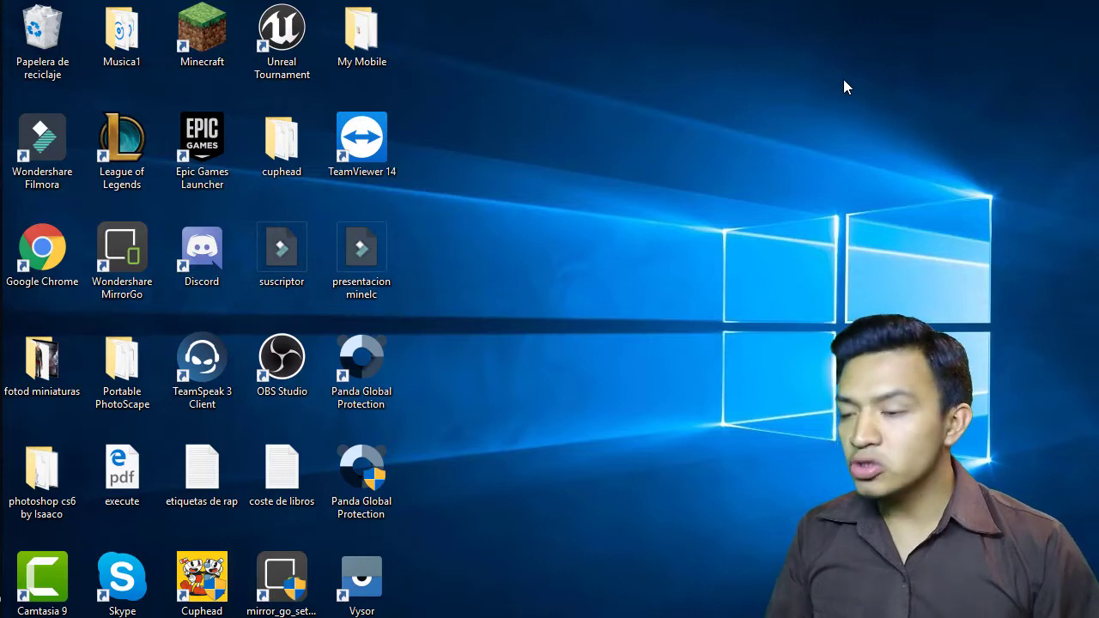
key(super)
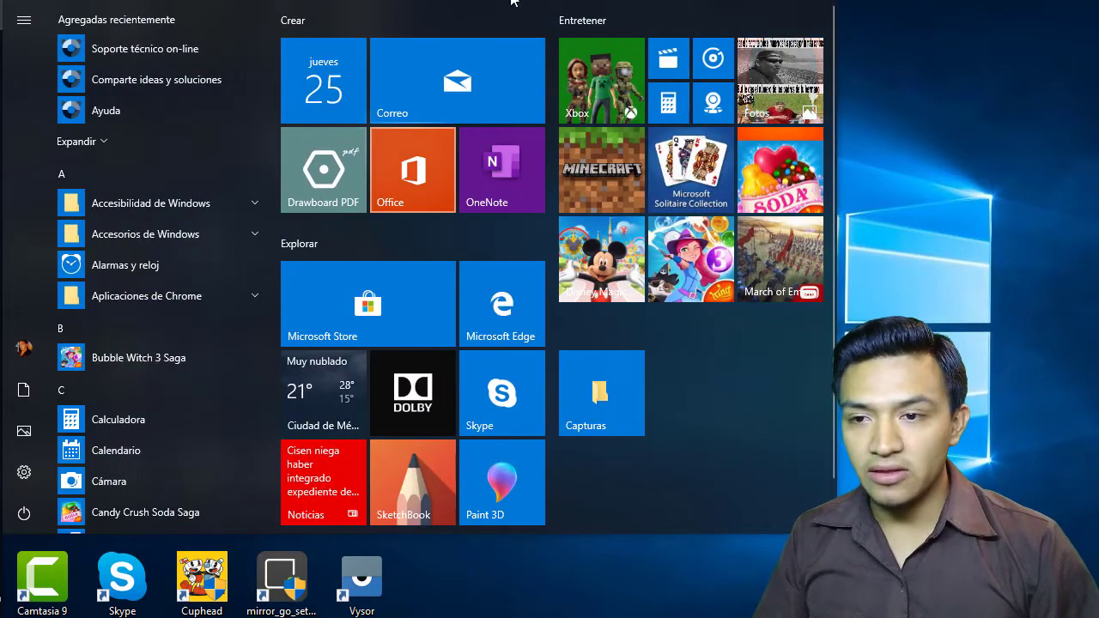
key(super)
text(eje)
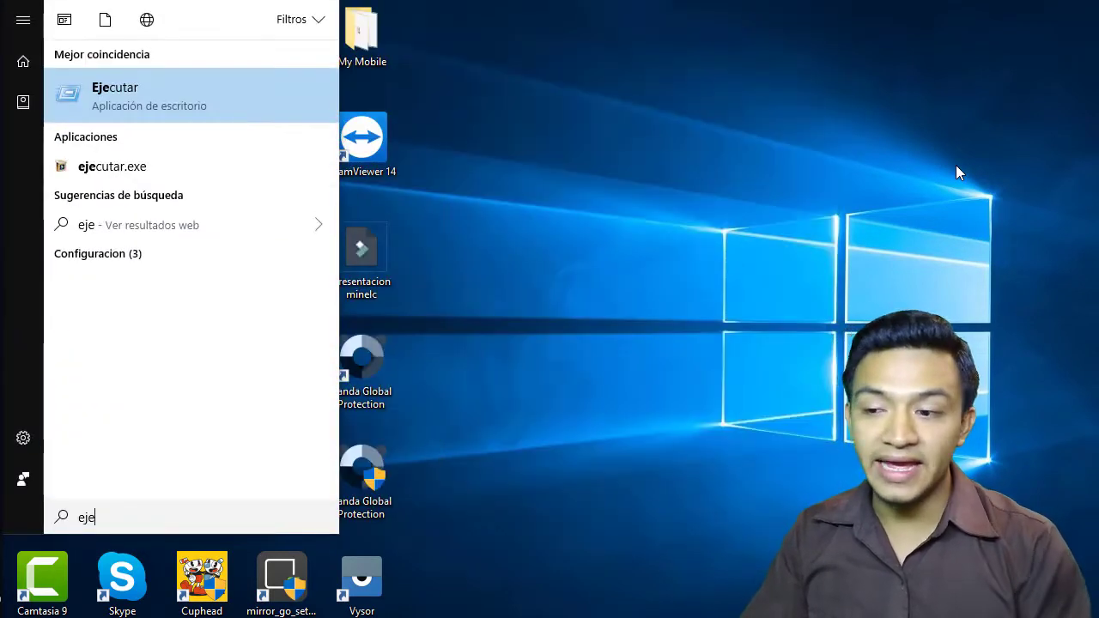
click(219, 112)
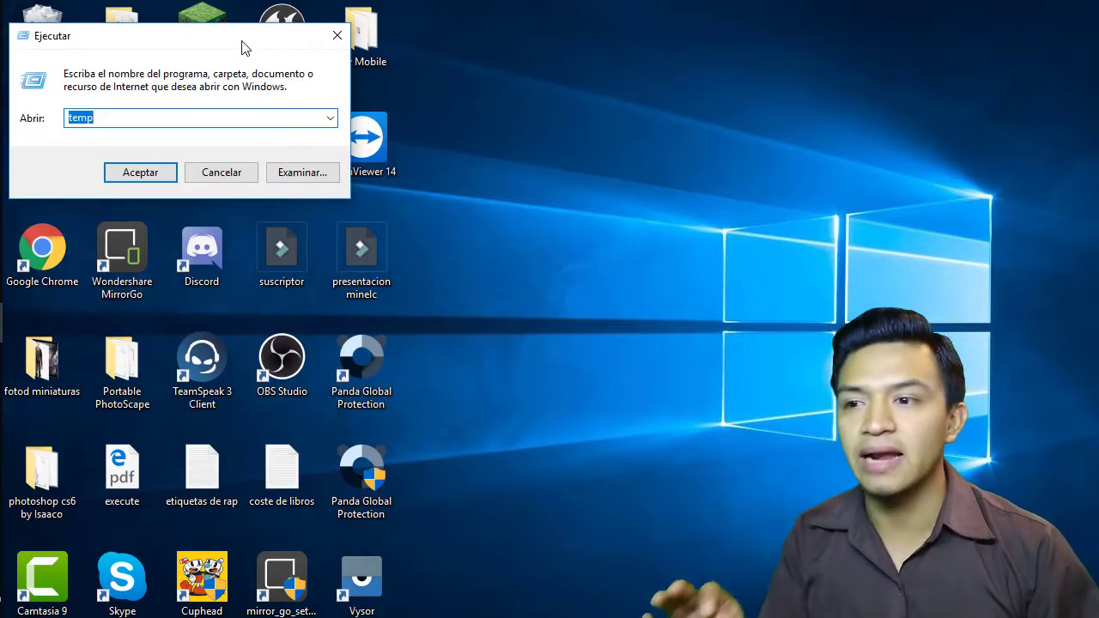
Move the Run dialog clear of the desktop icons and run temp to open the Windows Temp folder
drag(241, 47, 574, 136)
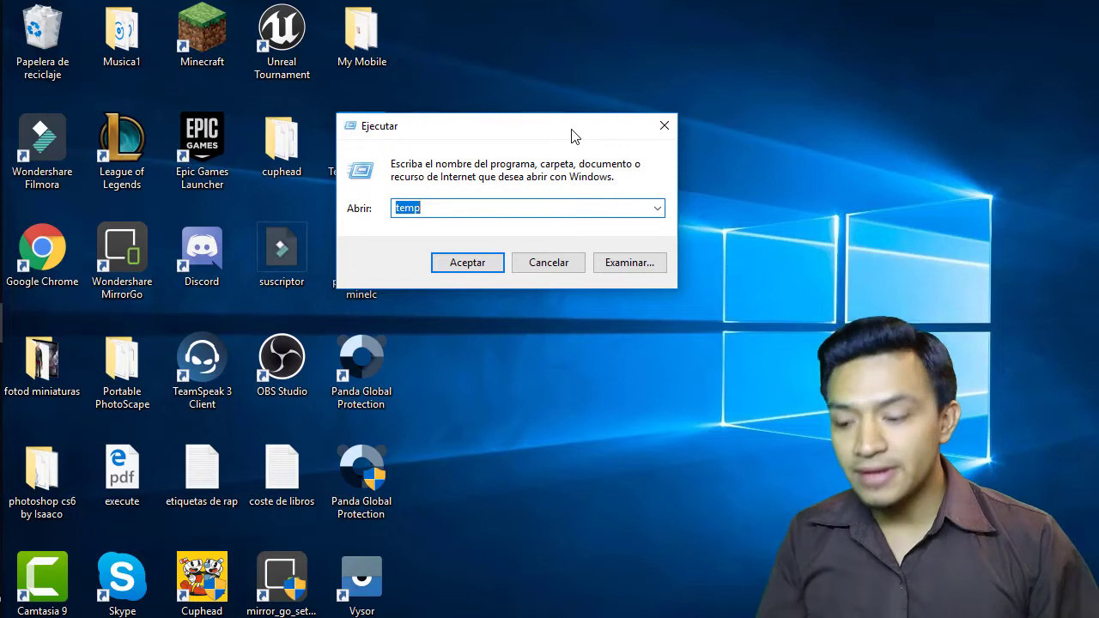
text(tep)
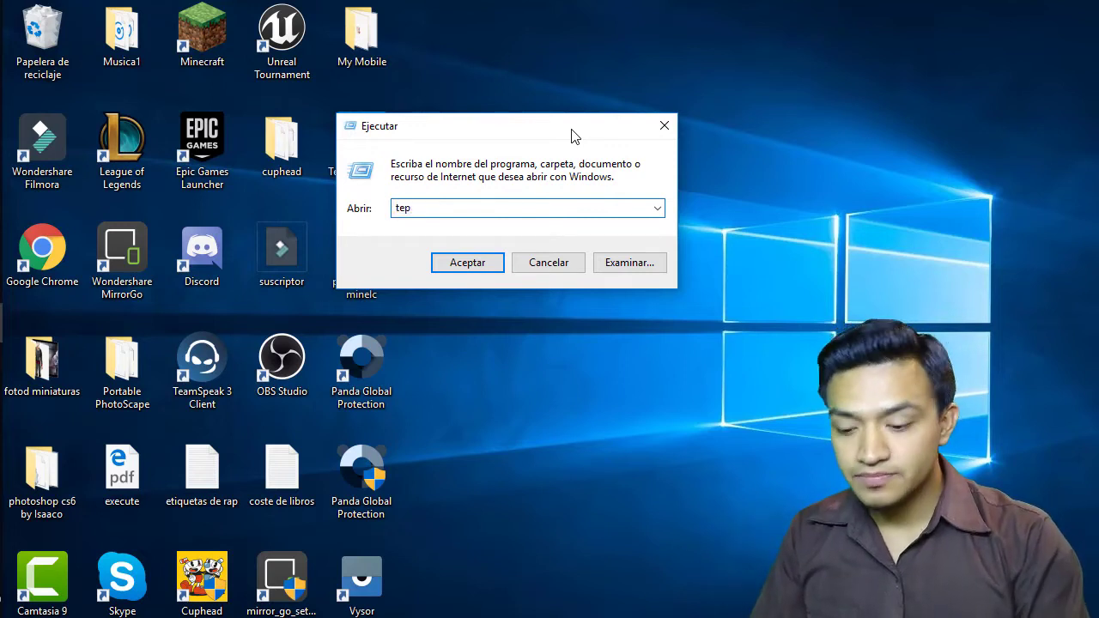
key(BackSpace)
text(mp)
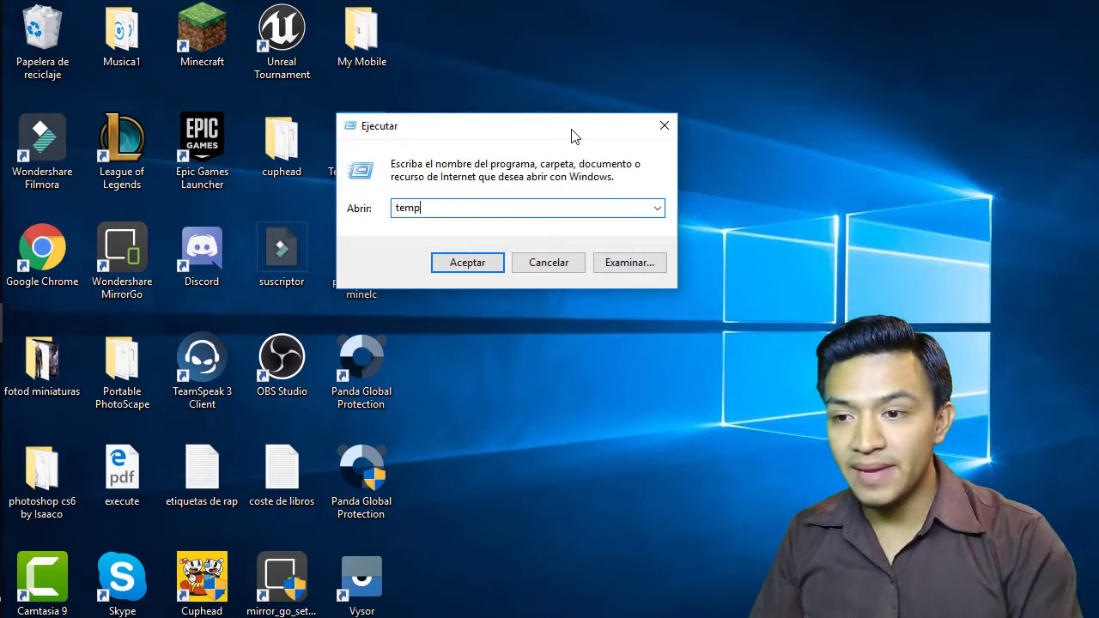
key(Return)
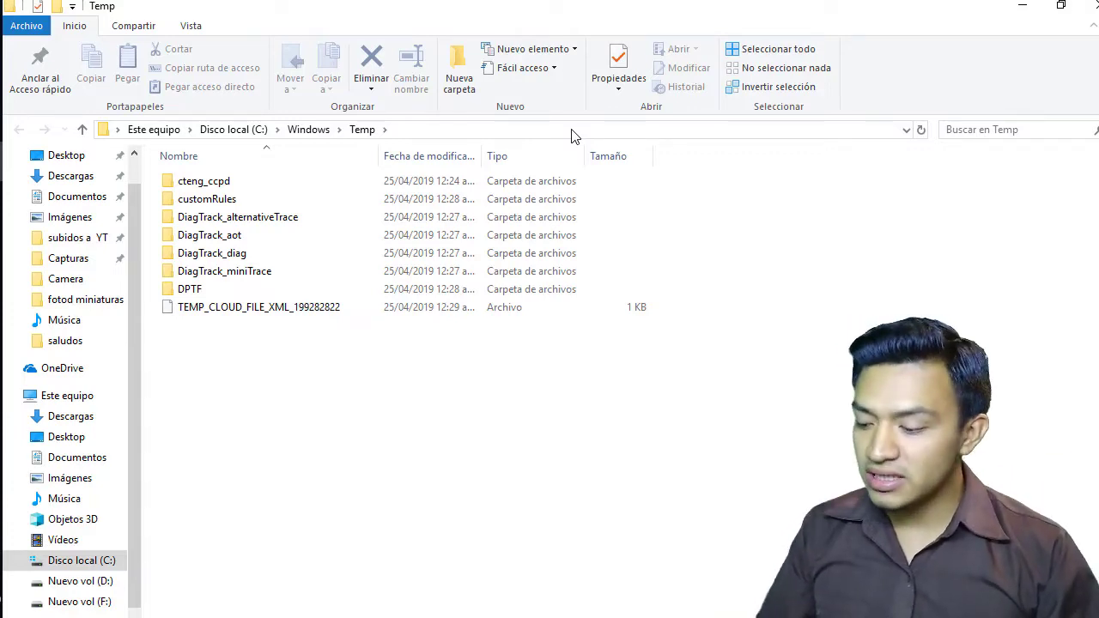
Delete everything in the Windows Temp folder, skipping the DPTF folder that is in use
key(ctrl+a)
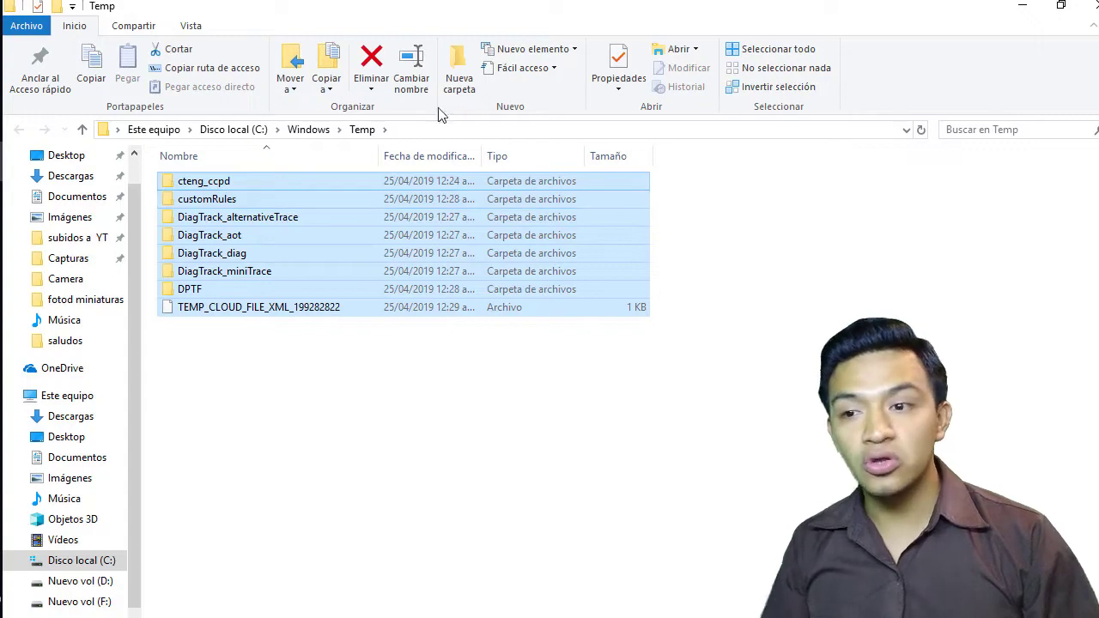
click(375, 68)
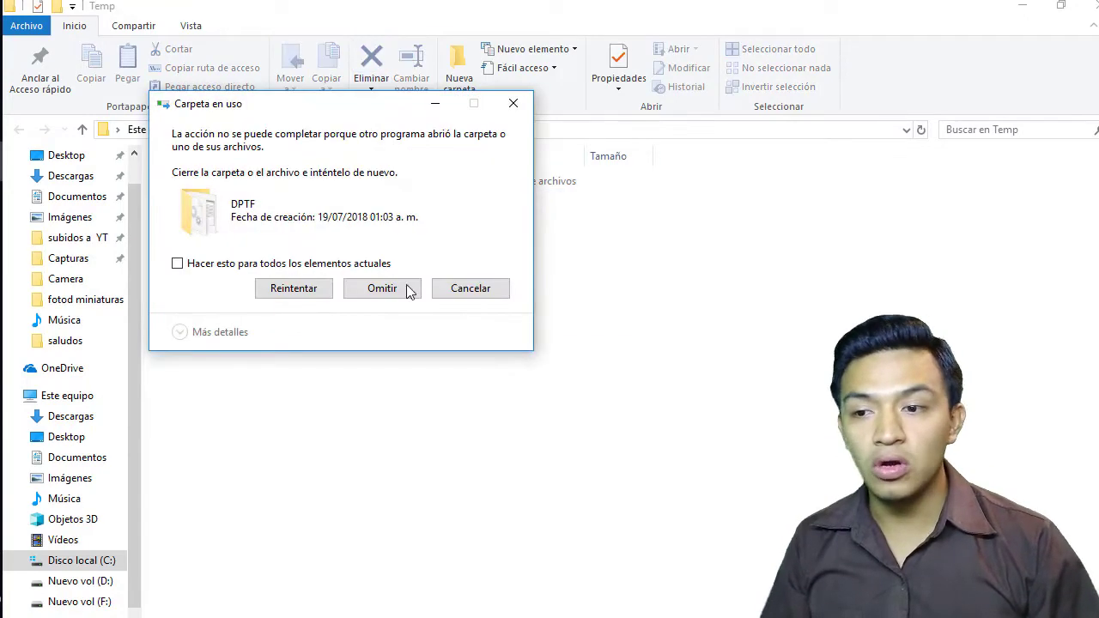
click(397, 297)
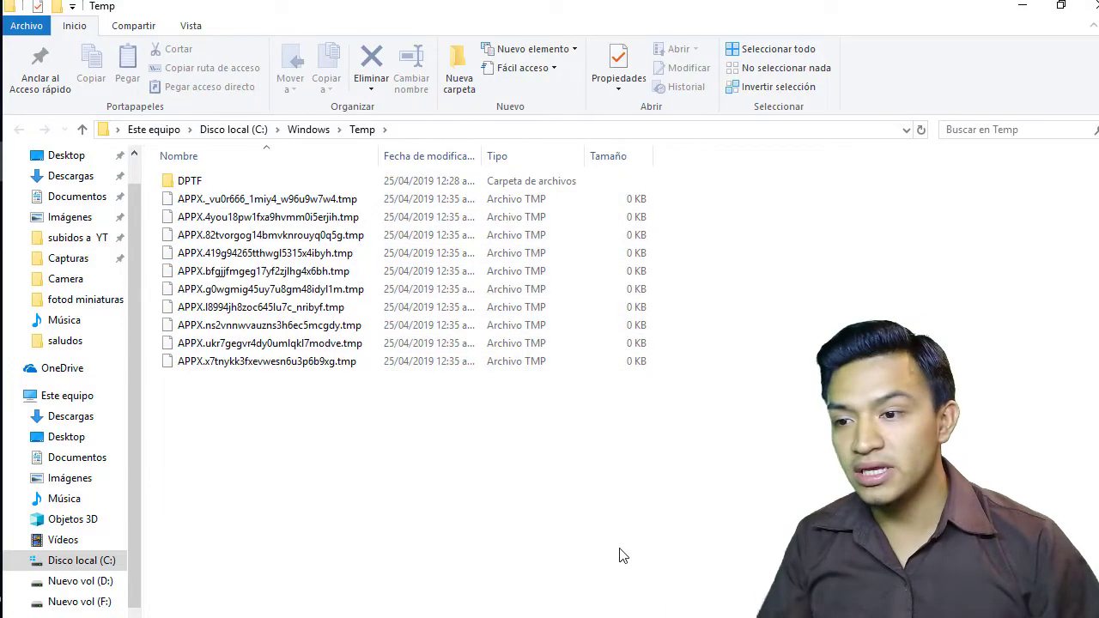
Delete the remaining APPX .tmp files and DPTF from Windows Temp, skipping unavailable items, and minimize the folder window
drag(526, 527, 518, 178)
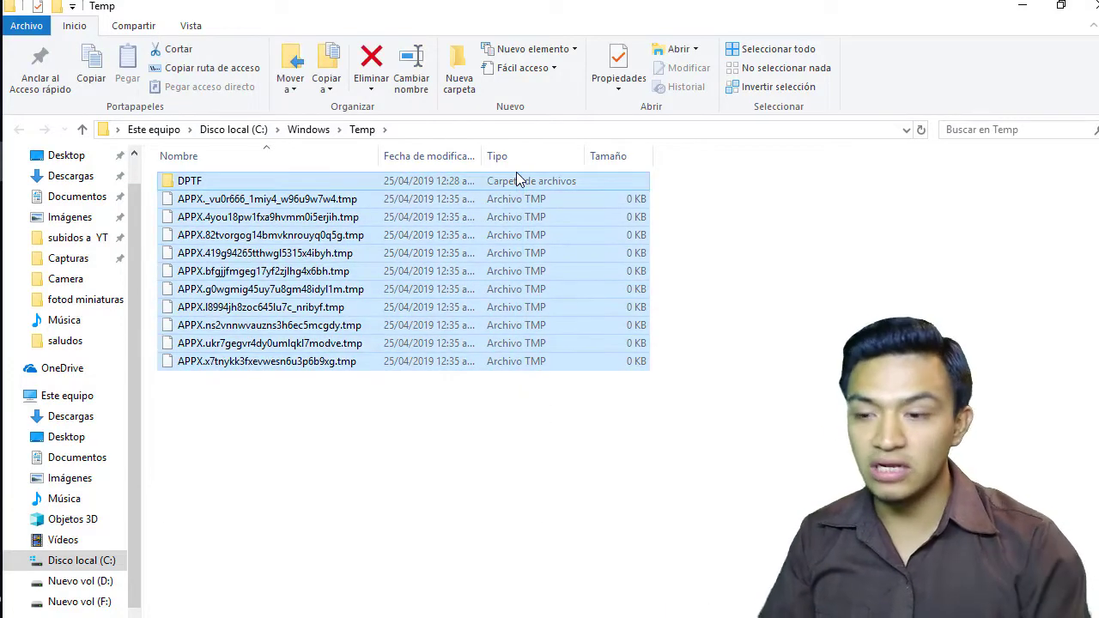
key(Delete)
click(601, 295)
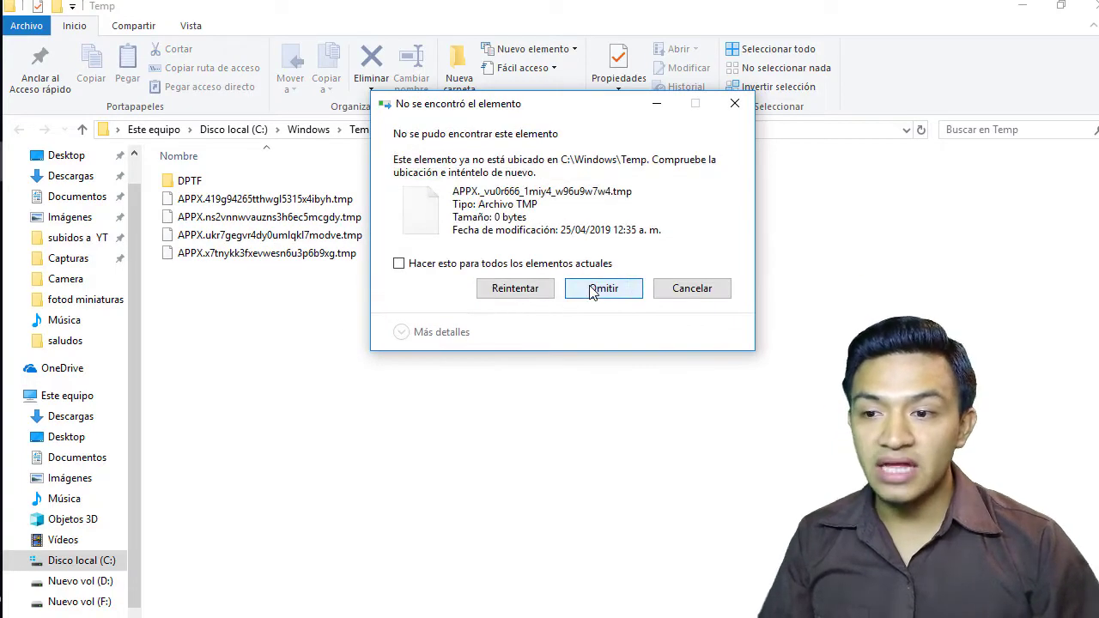
click(592, 290)
click(592, 290)
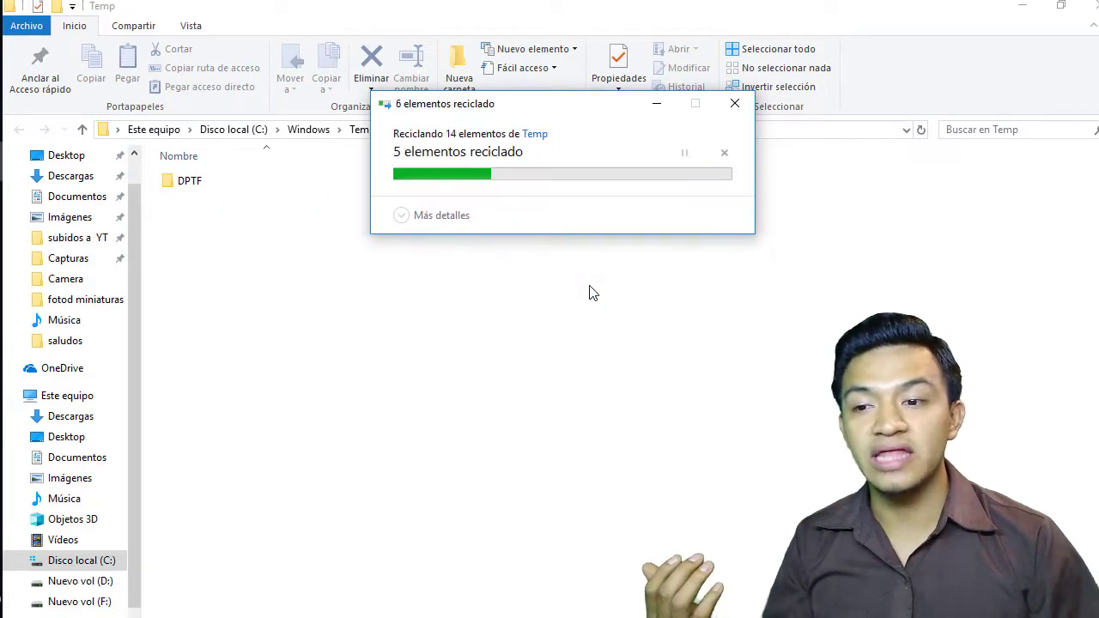
click(682, 289)
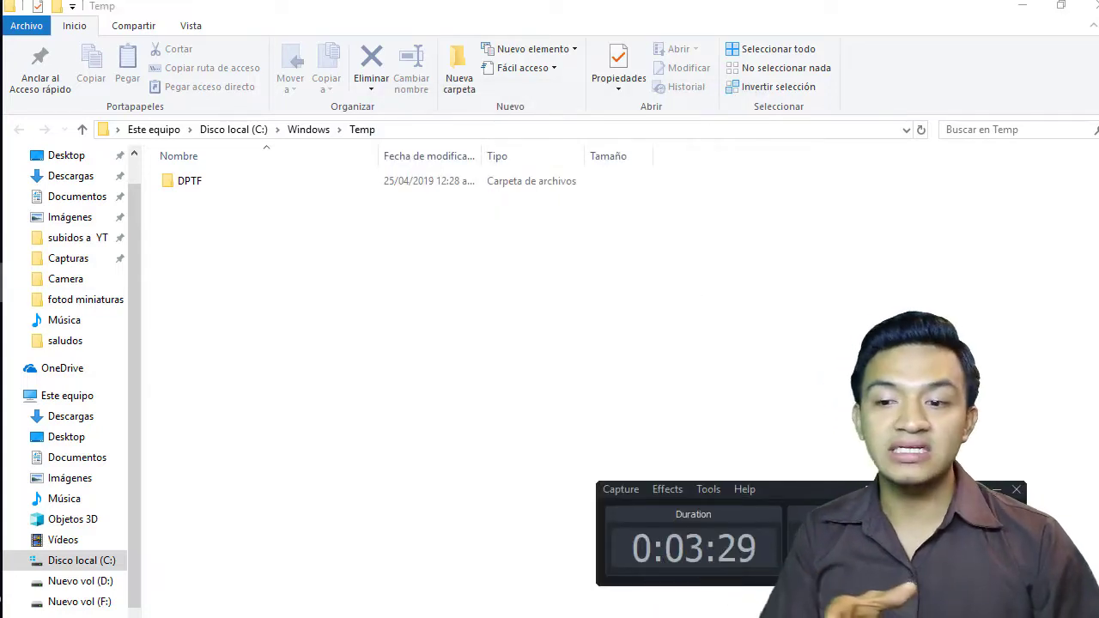
click(889, 49)
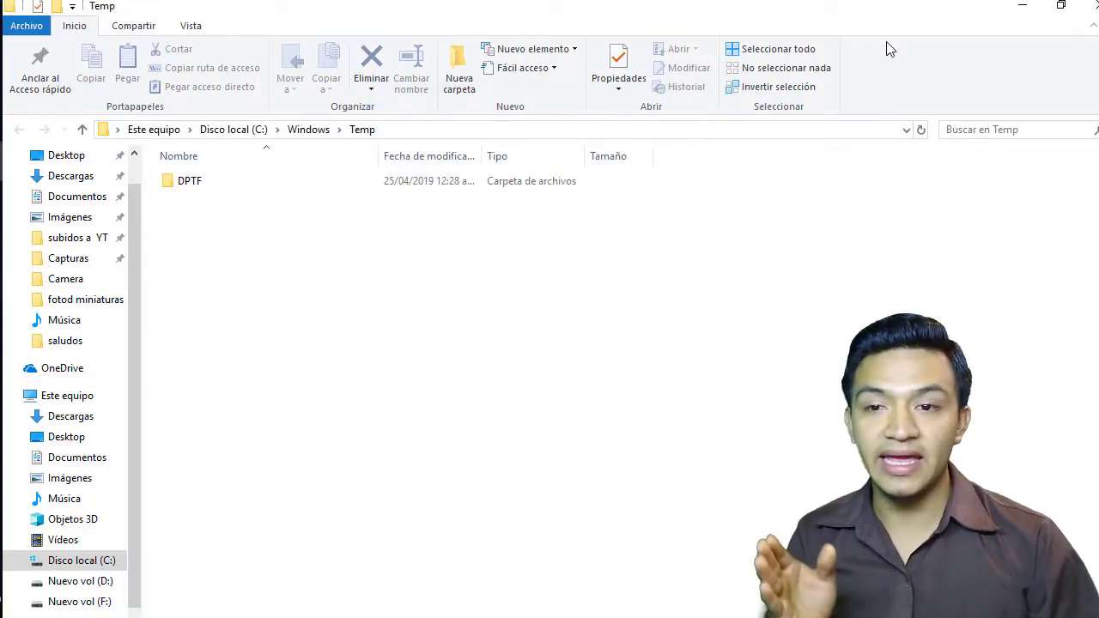
click(1026, 10)
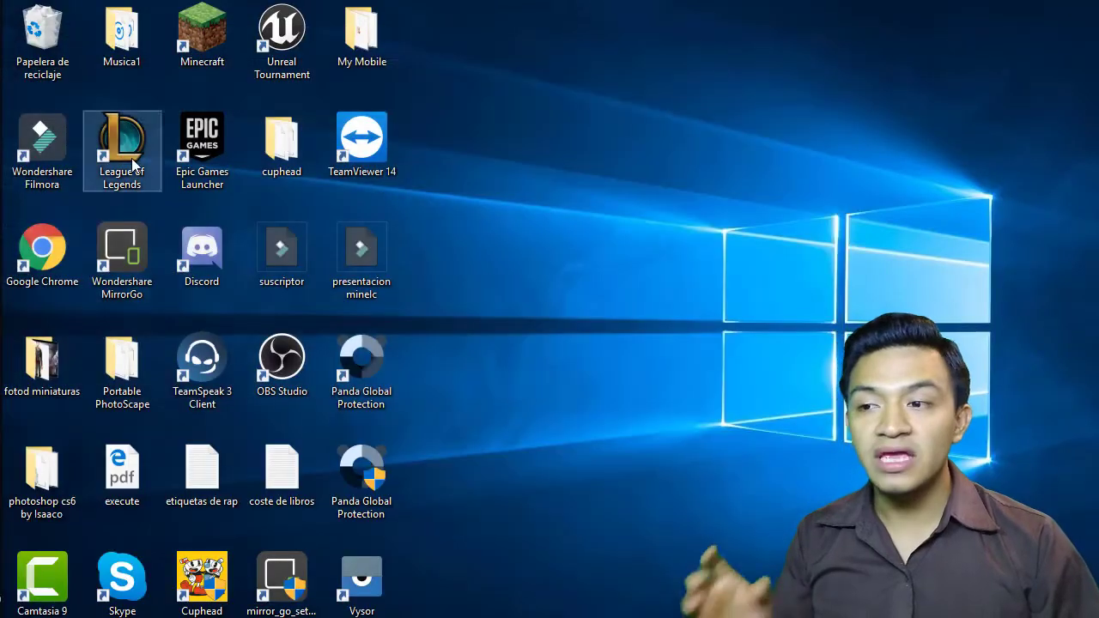
Run %temp% to open the user's AppData Local Temp folder and maximize its window
mouse_move(30, 152)
click(167, 109)
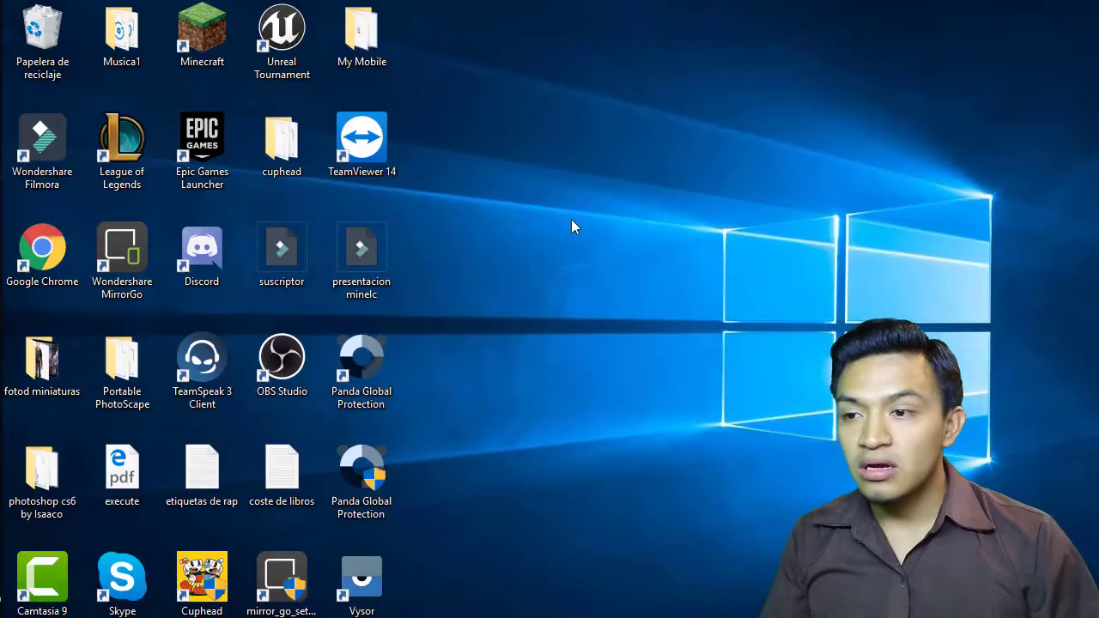
key(super+r)
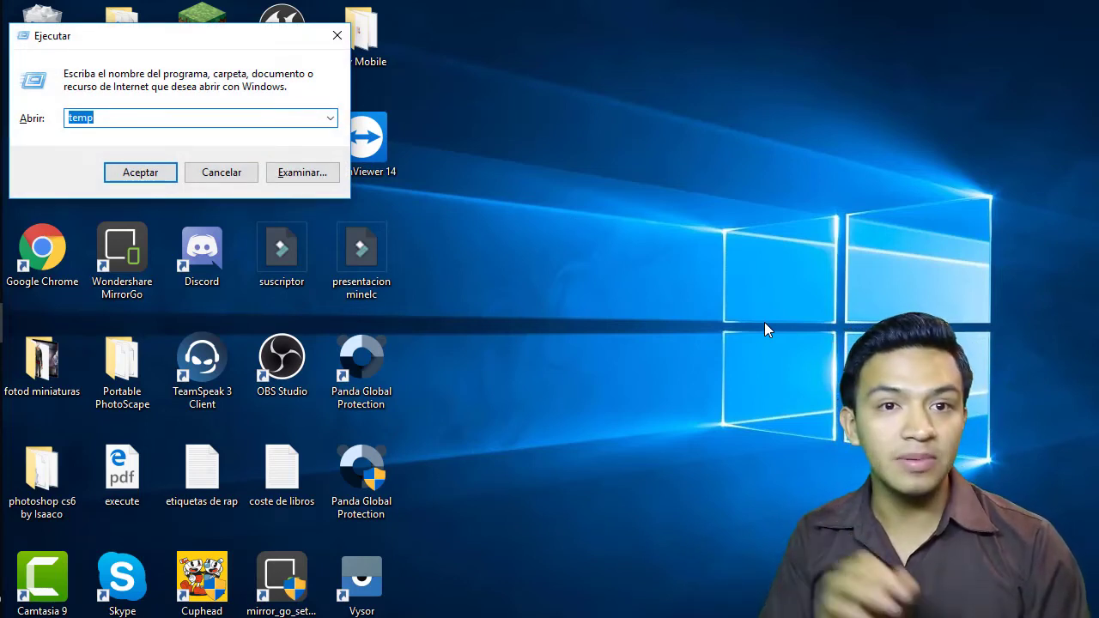
text(%)
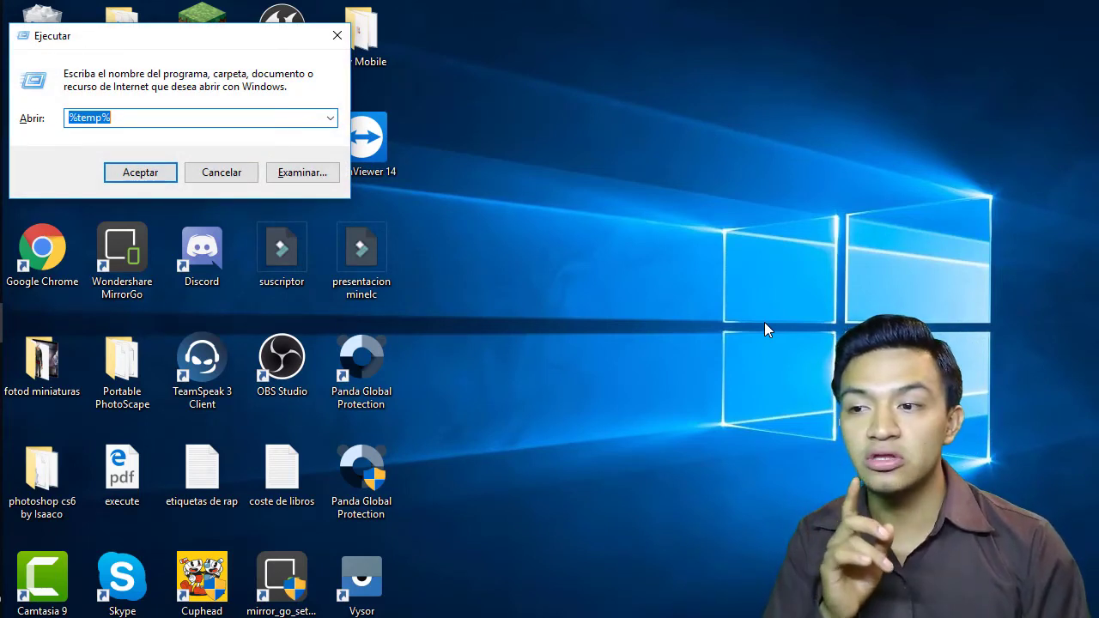
key(End)
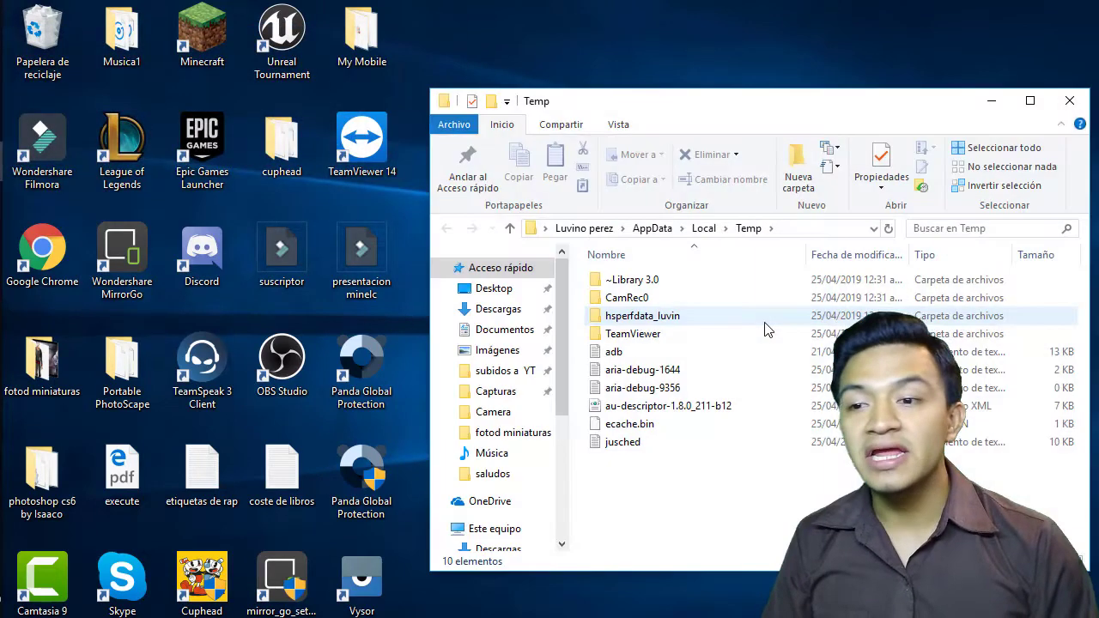
click(1019, 104)
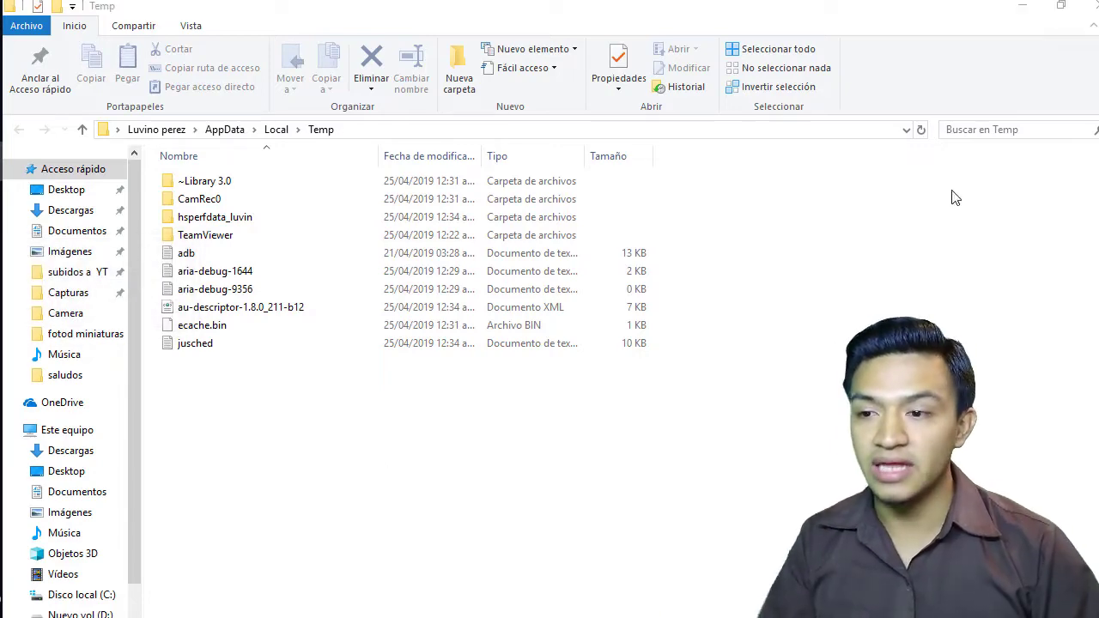
key(super+e)
key(alt+F4)
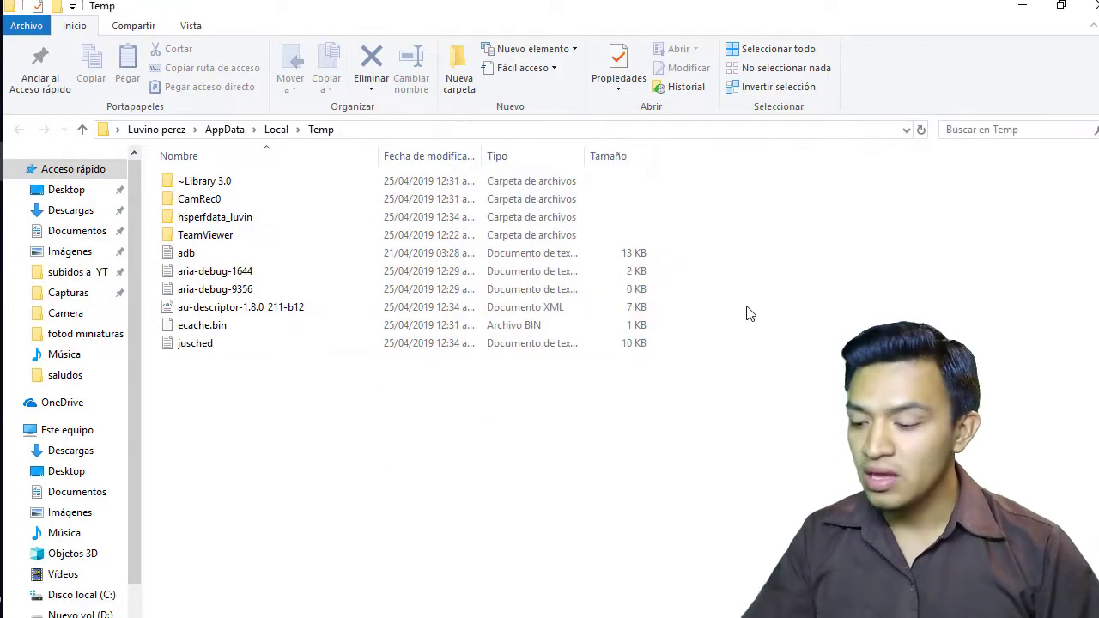
Delete everything in the user's Temp folder, skipping the in-use CamRec0 folder and aria-debug-9356 file
key(ctrl+a)
key(Delete)
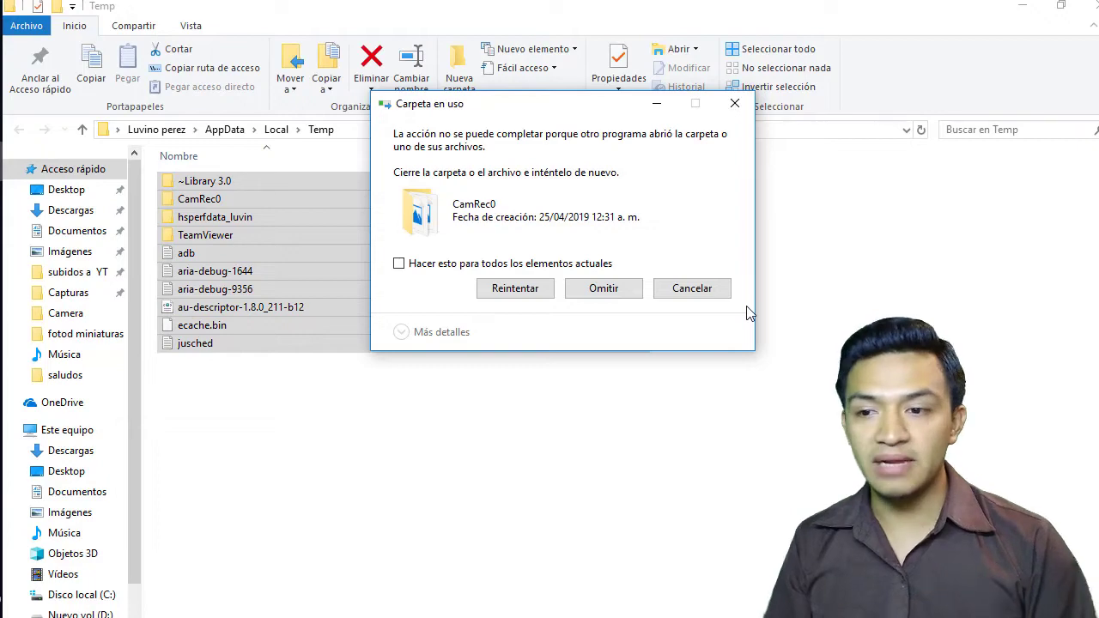
click(609, 289)
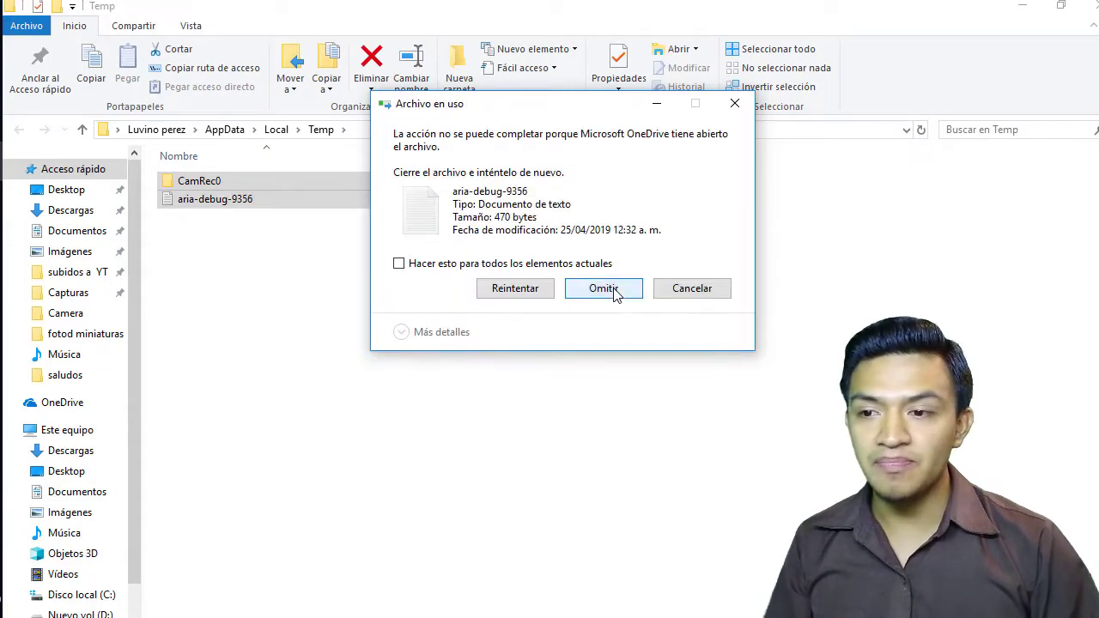
click(613, 292)
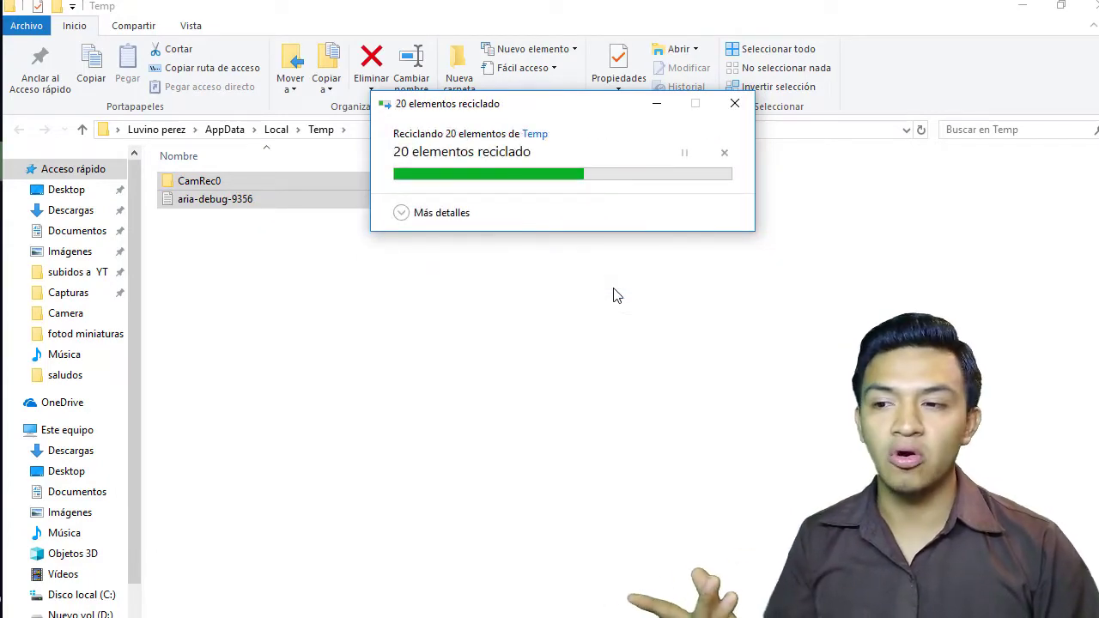
click(386, 297)
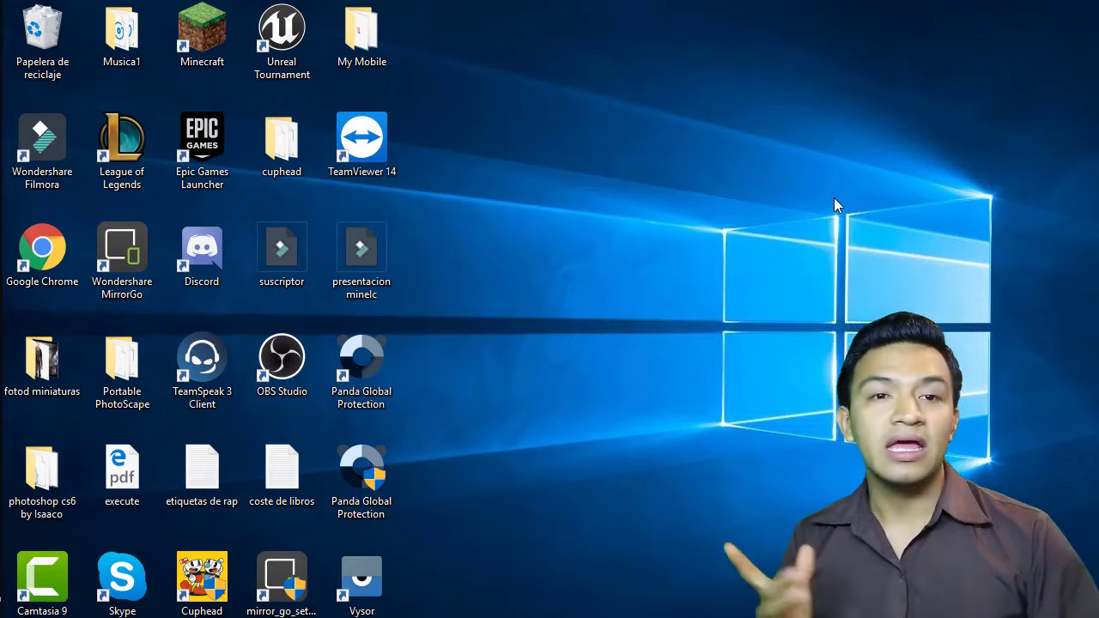
Empty the Recycle Bin from the desktop
right_click(41, 53)
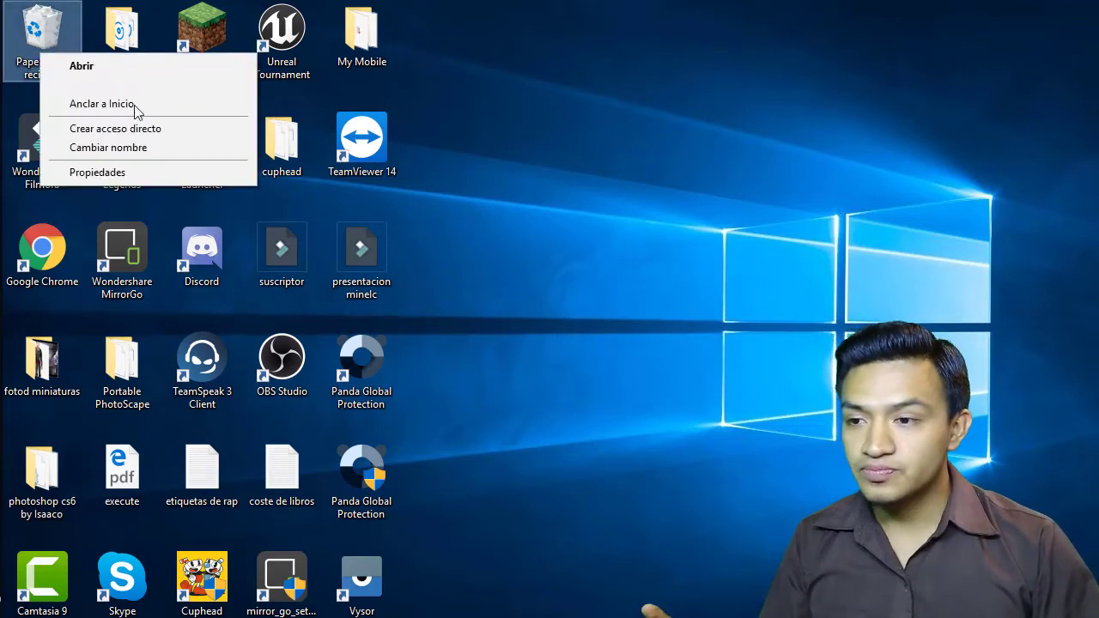
click(135, 105)
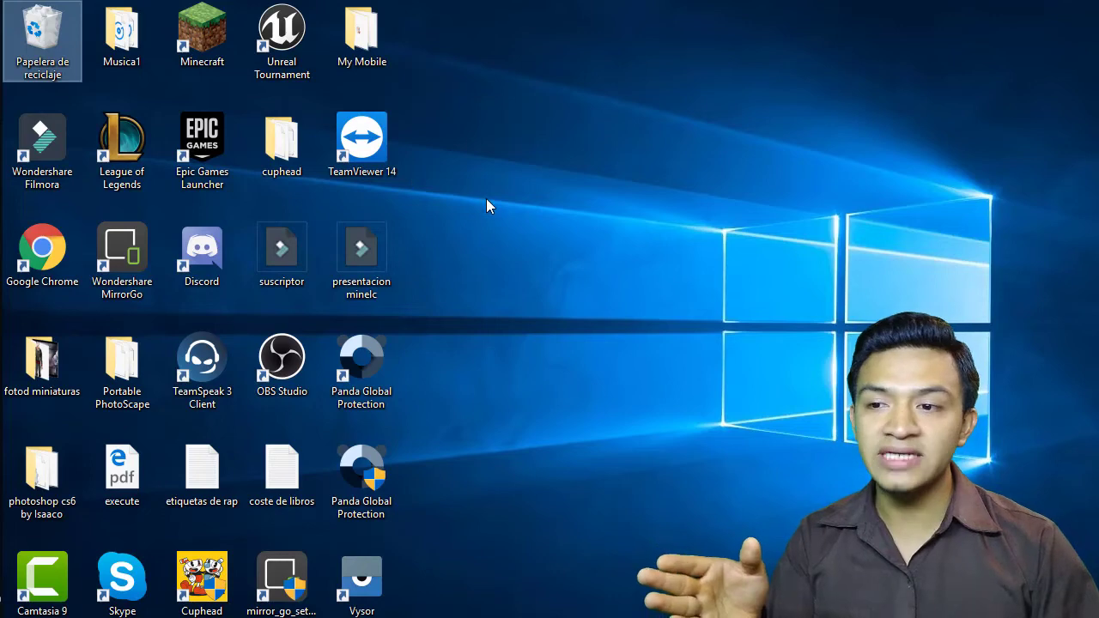
click(631, 355)
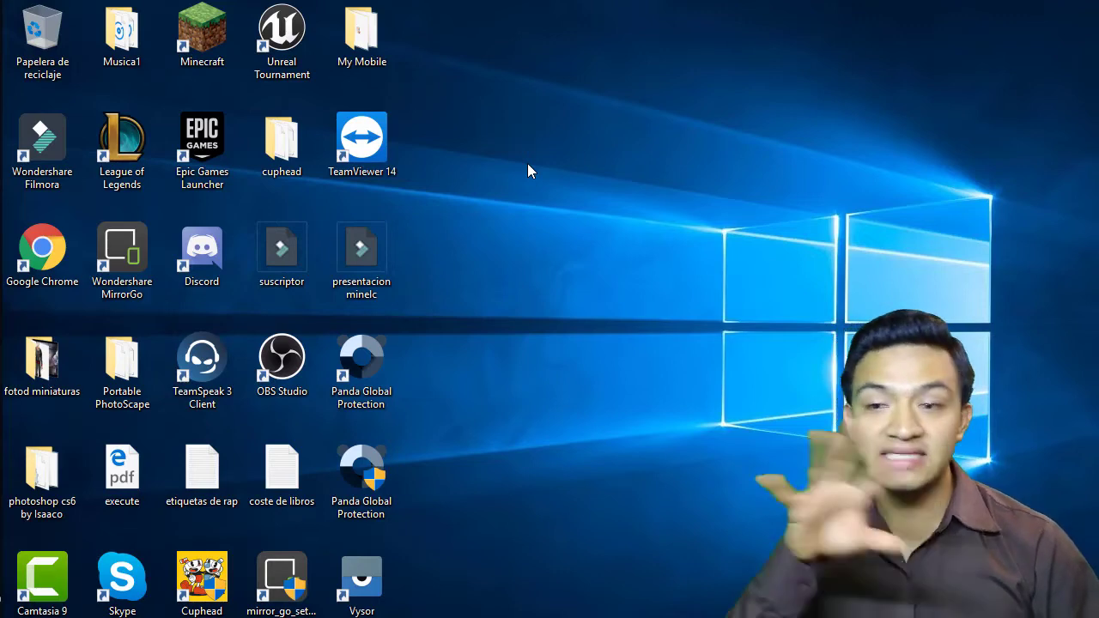
Open Task Manager (Administrador de tareas), using a search for "adminis", and move its window slightly down
key(ctrl+shift+Escape)
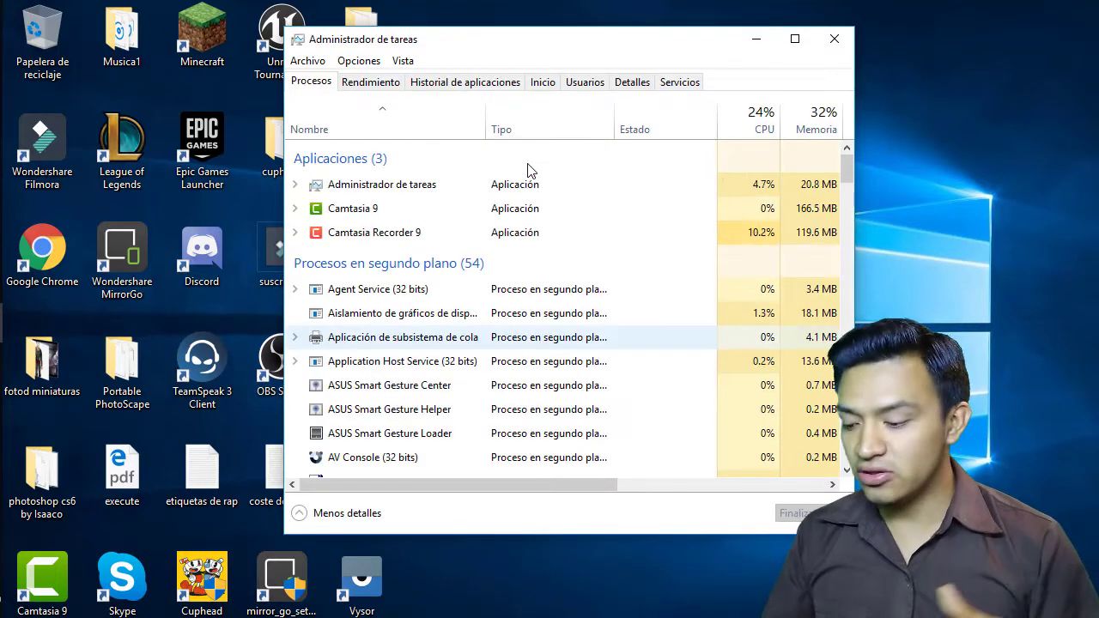
key(super)
text(adminis)
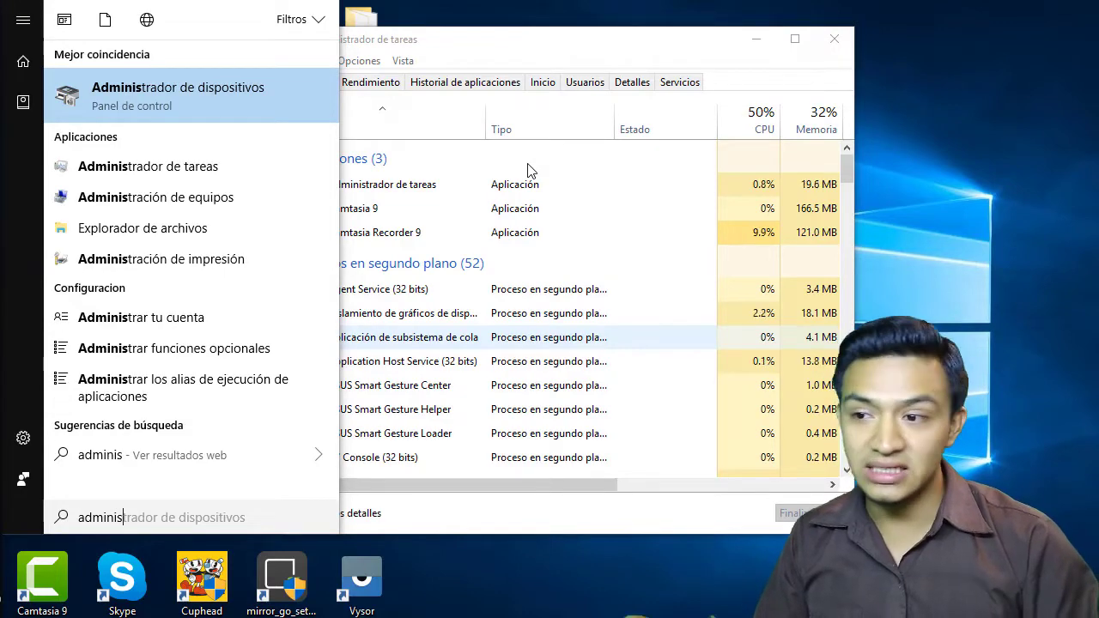
key(Down)
key(Return)
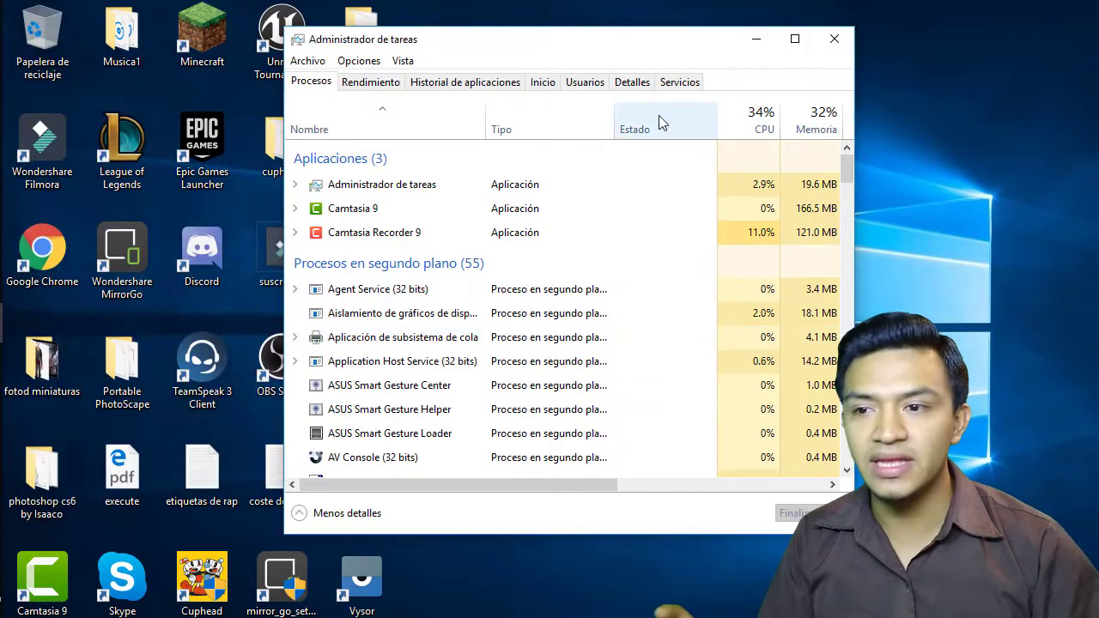
drag(645, 46, 658, 74)
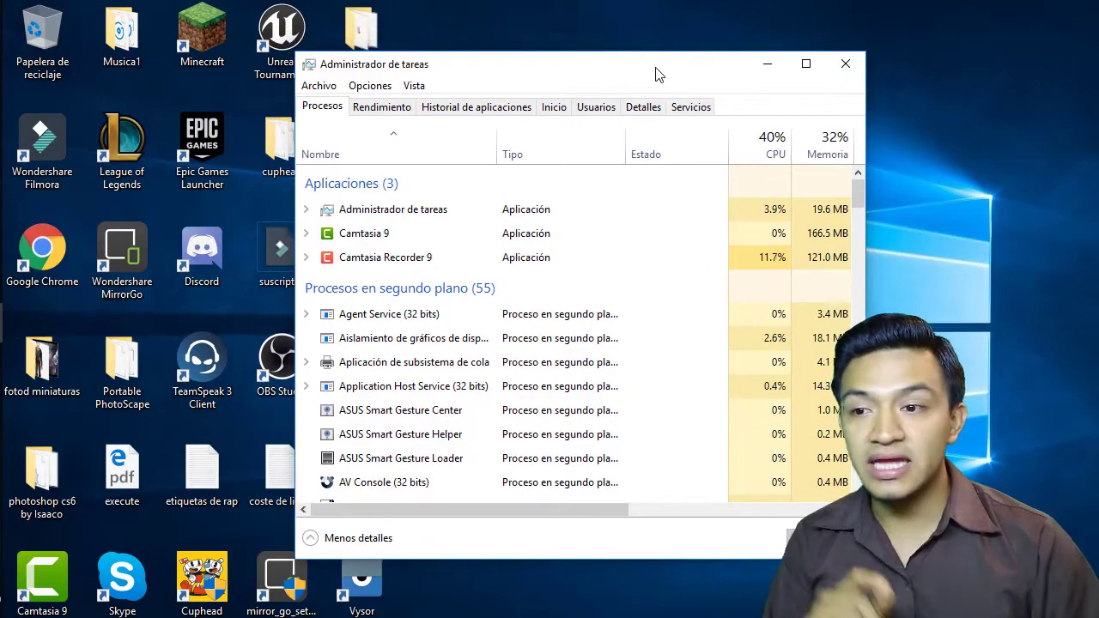
Maximize Task Manager on the startup programs (Inicio) and examine entries such as EpicGamesLauncher, Discord, Crypto Miner and XBoxStat.exe, plus the hidden tray icons
click(553, 108)
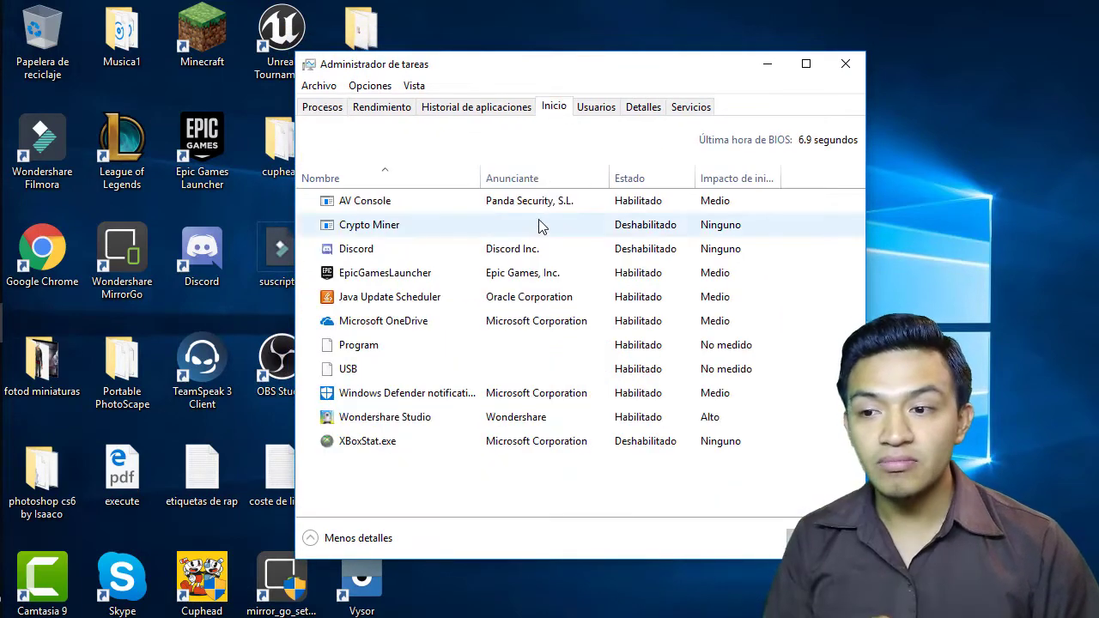
click(806, 63)
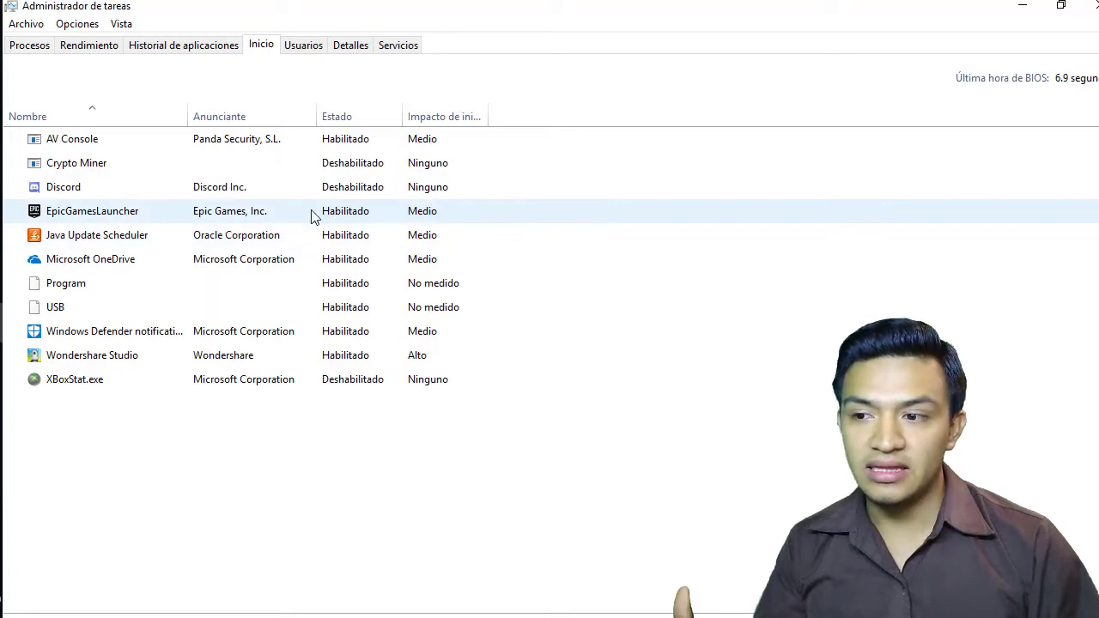
click(68, 214)
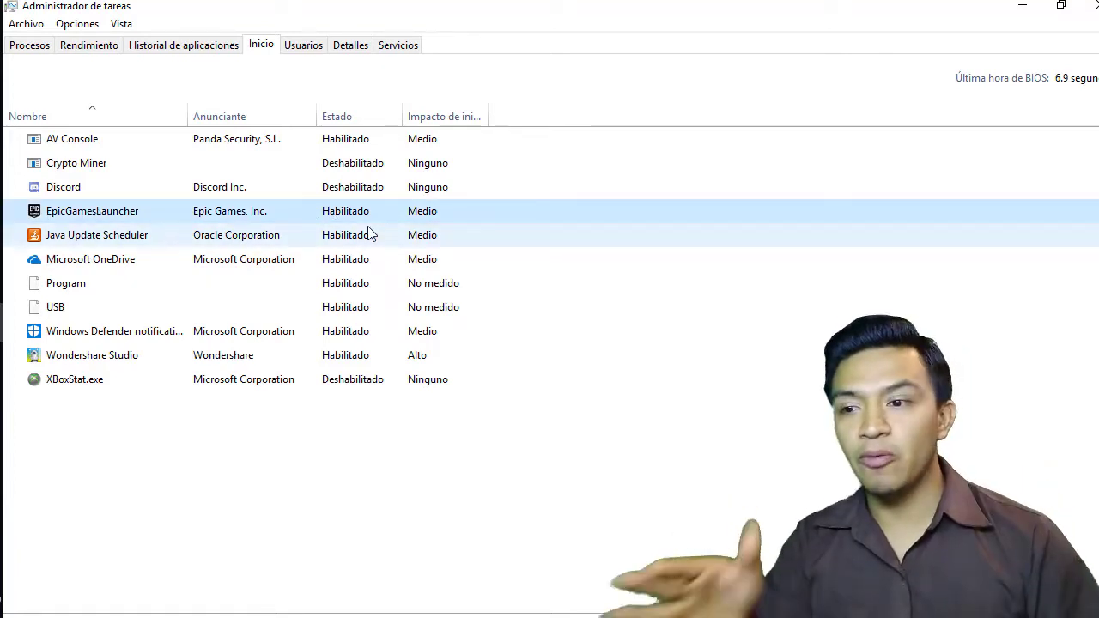
click(53, 615)
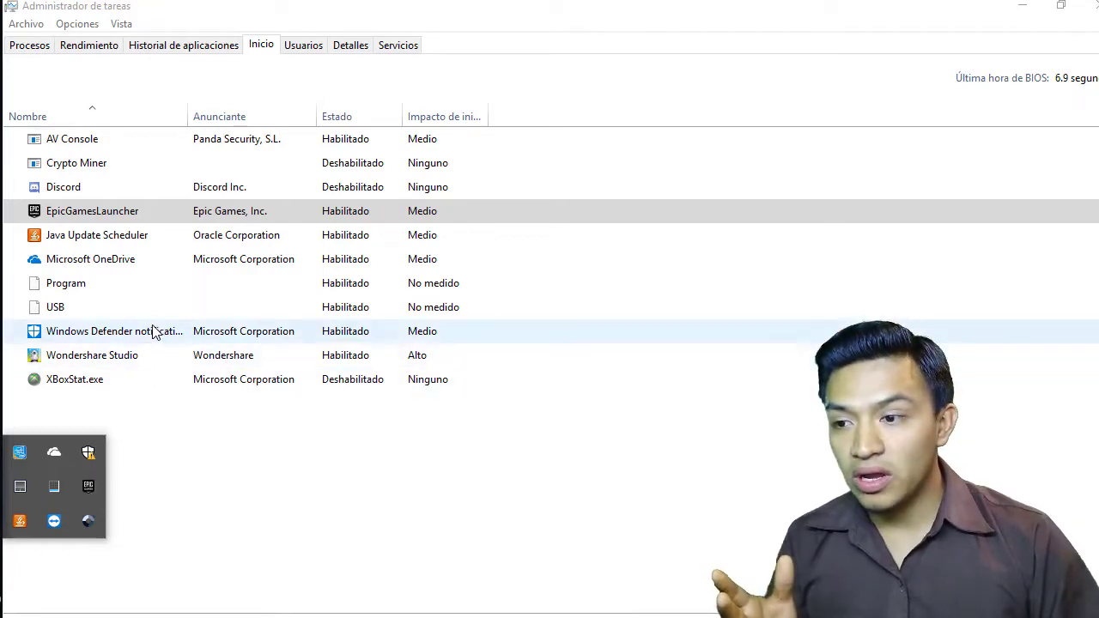
click(192, 197)
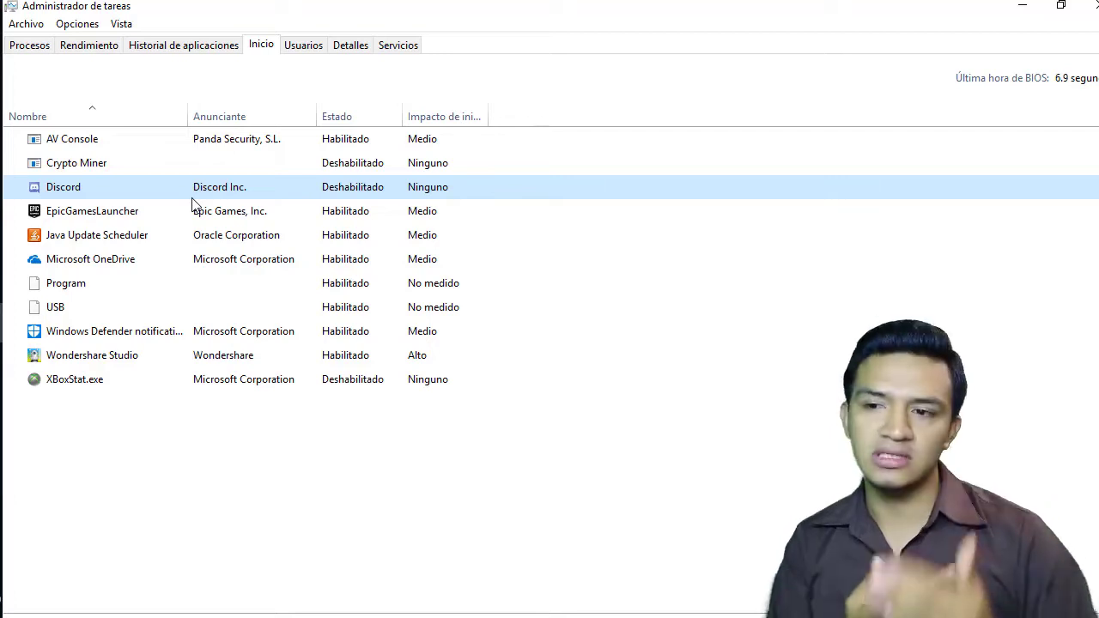
click(198, 171)
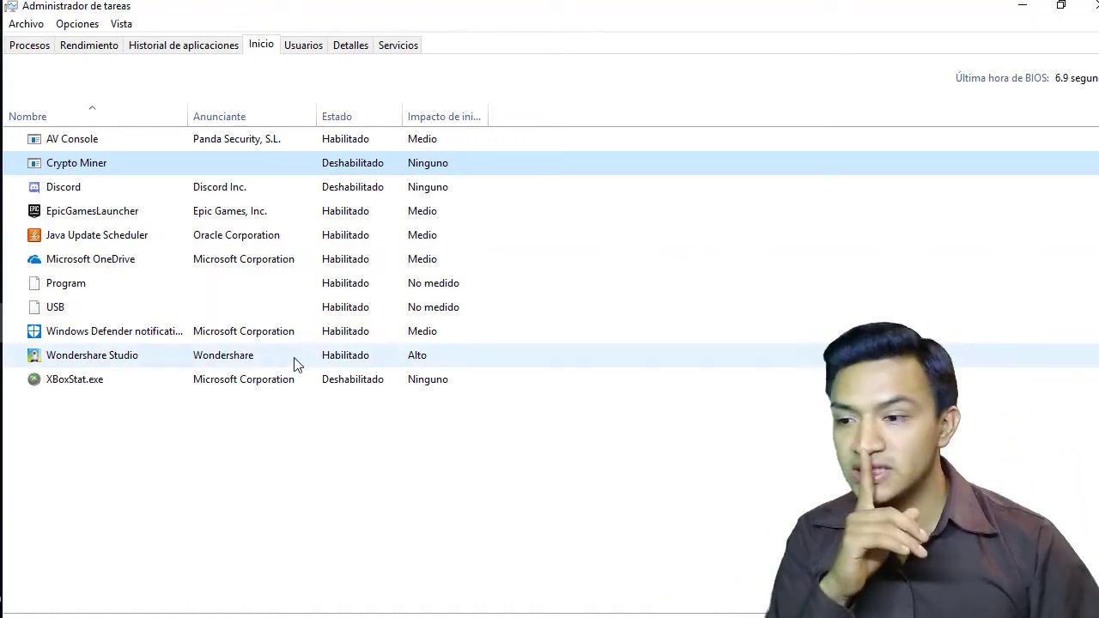
click(298, 386)
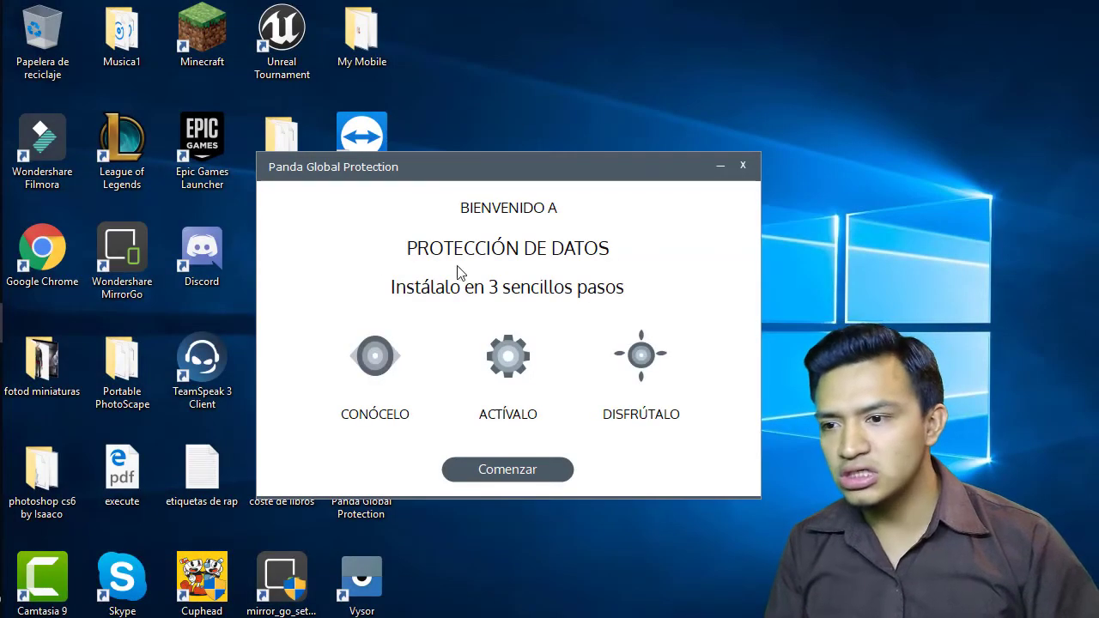
Close the Panda Global Protection welcome window and check the exit option (Salir) of the Epic Games Launcher running in the background
click(743, 165)
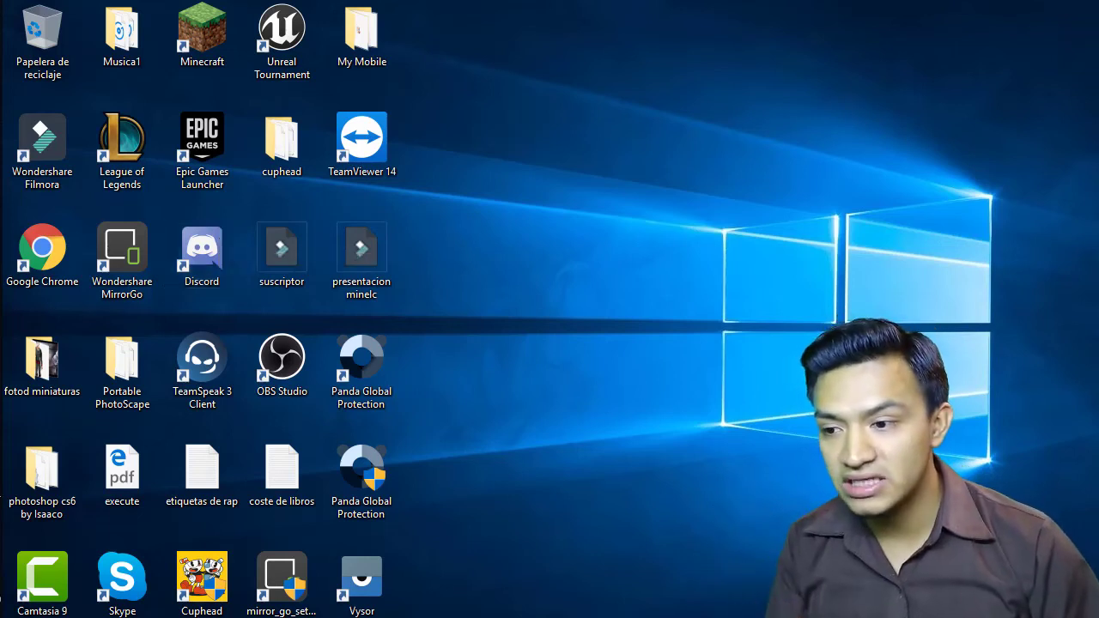
click(53, 617)
right_click(51, 496)
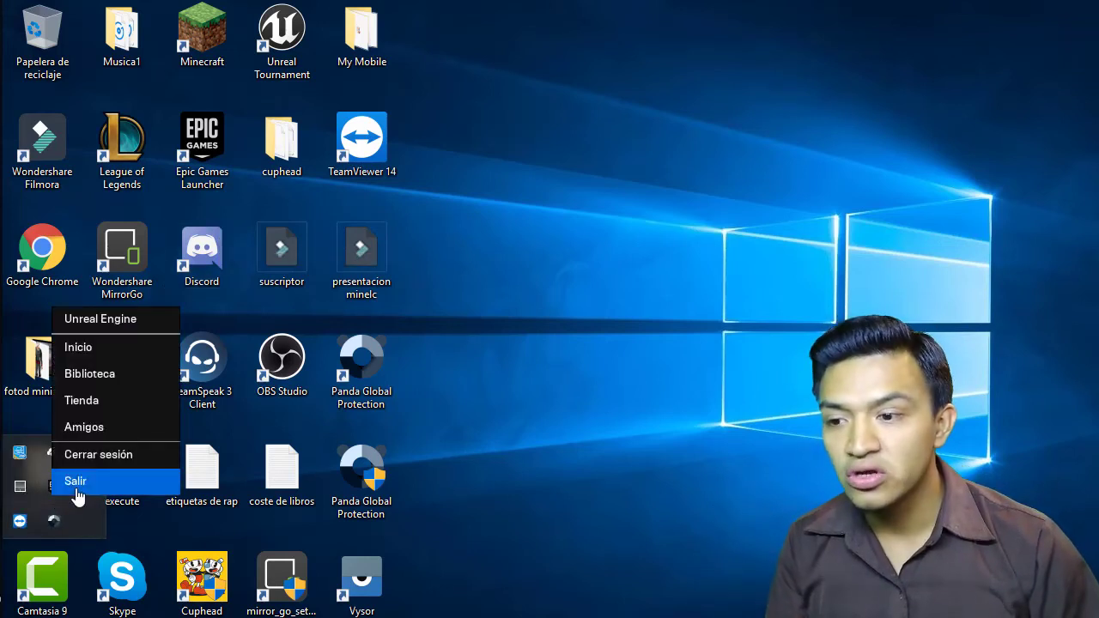
click(77, 482)
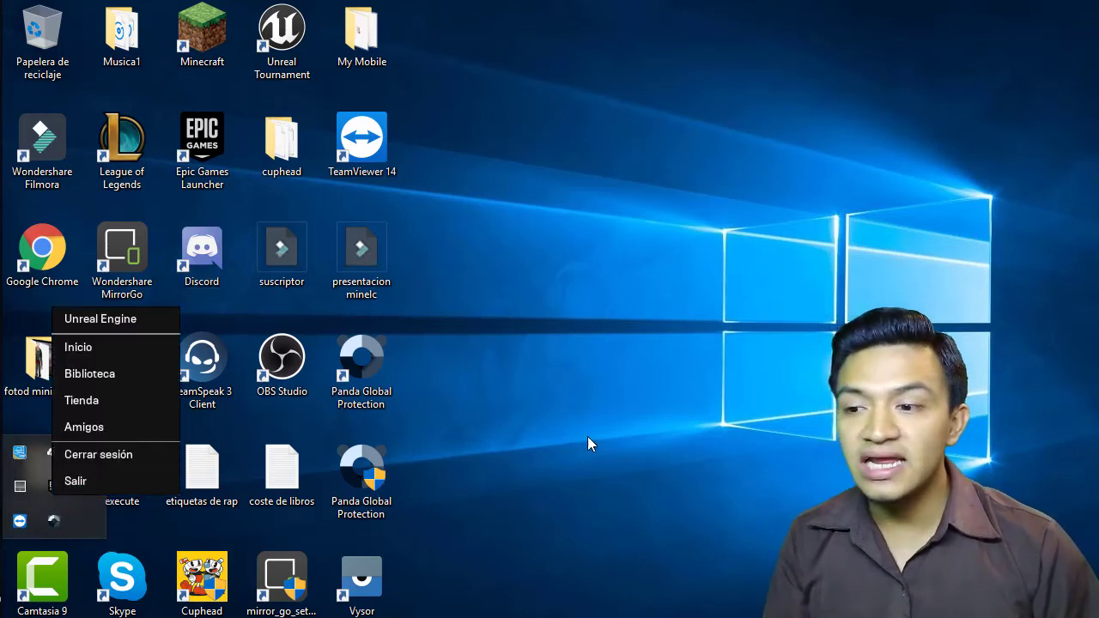
click(636, 435)
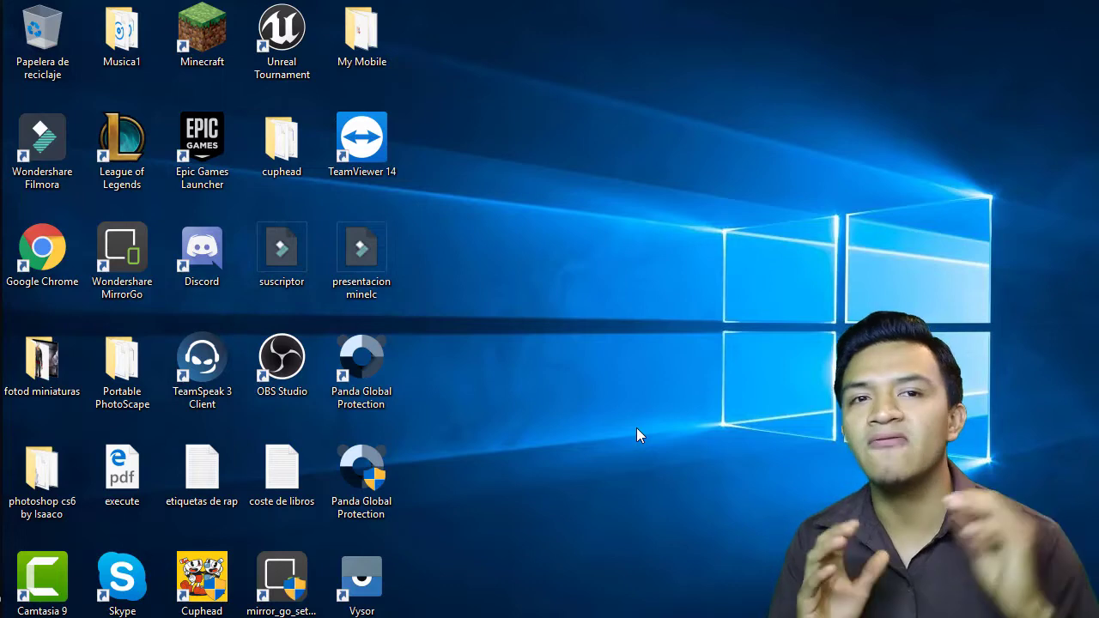
Open the Control Panel (Panel de control) through a search for "panel" and reposition its window on the desktop
key(super)
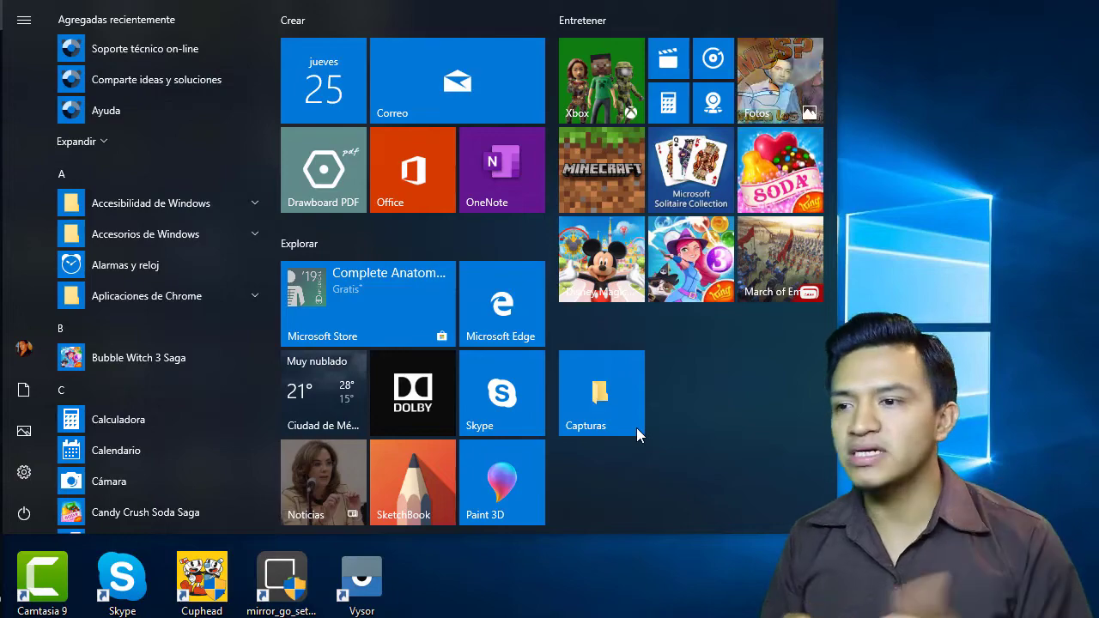
key(super)
key(super)
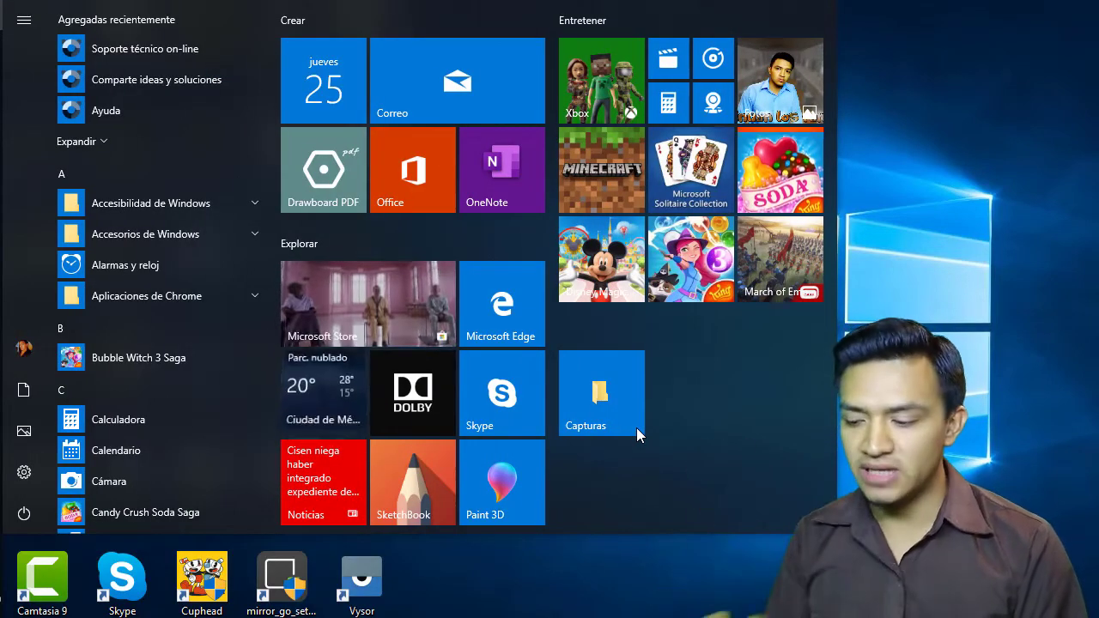
text(panel)
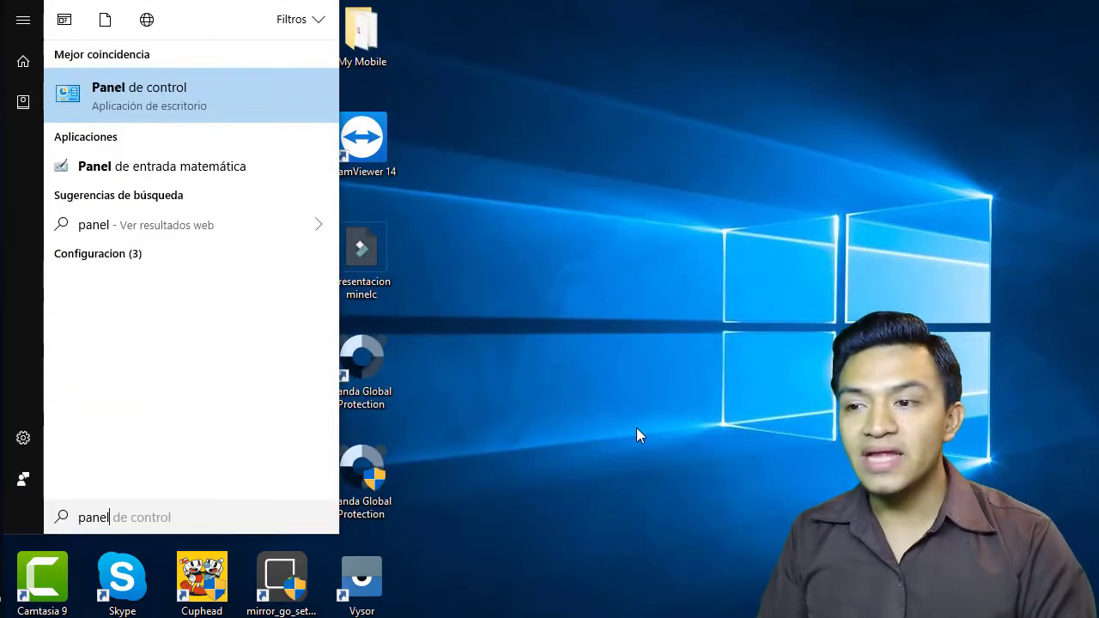
key(Return)
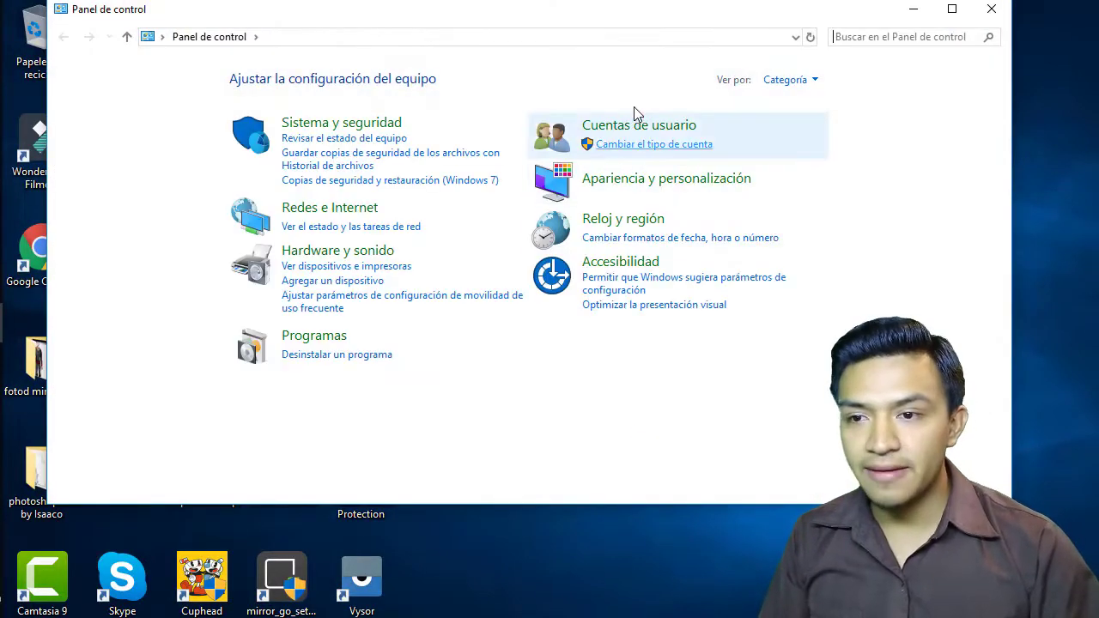
drag(603, 14, 650, 36)
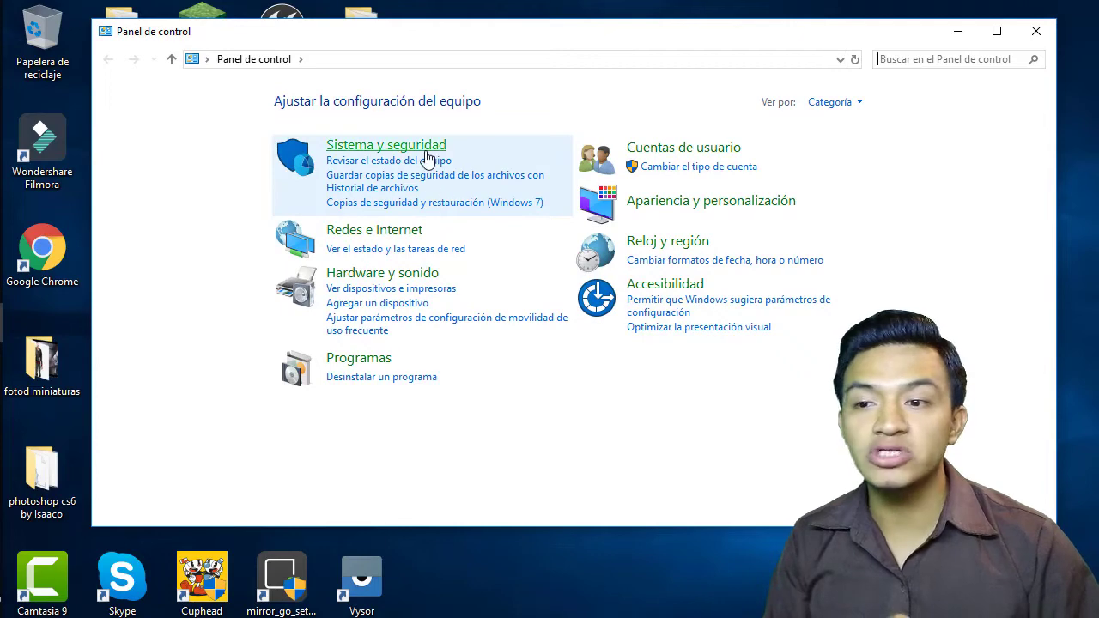
Display all Control Panel items as large icons (Iconos grandes), look through them, and return to the Categoría view
click(836, 102)
click(861, 147)
scroll(562, 432, down, 2)
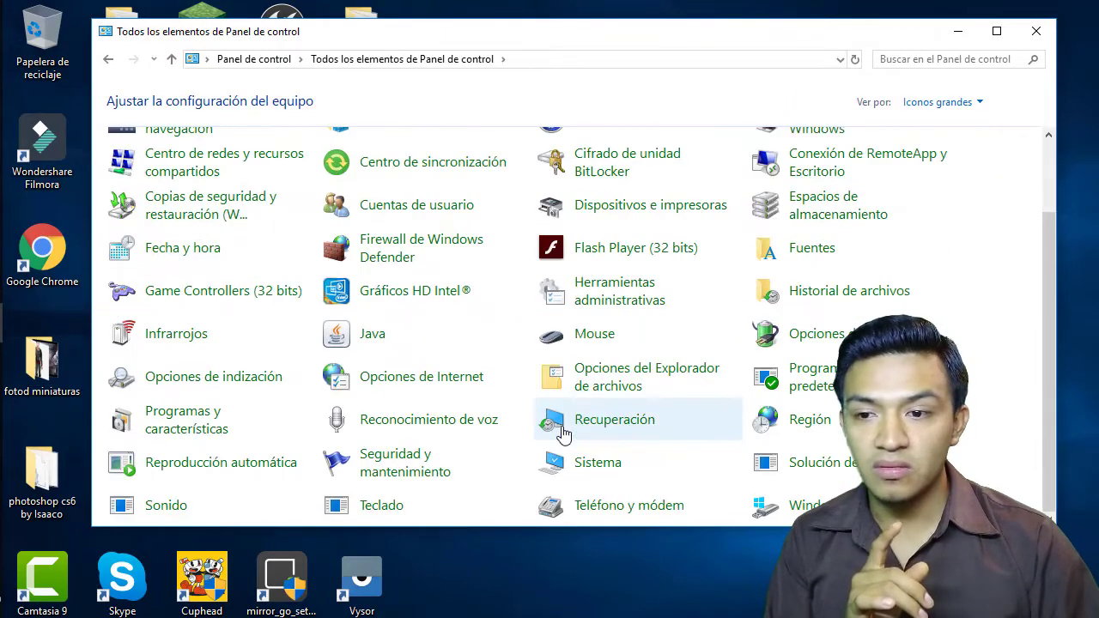
scroll(544, 380, up, 2)
click(956, 103)
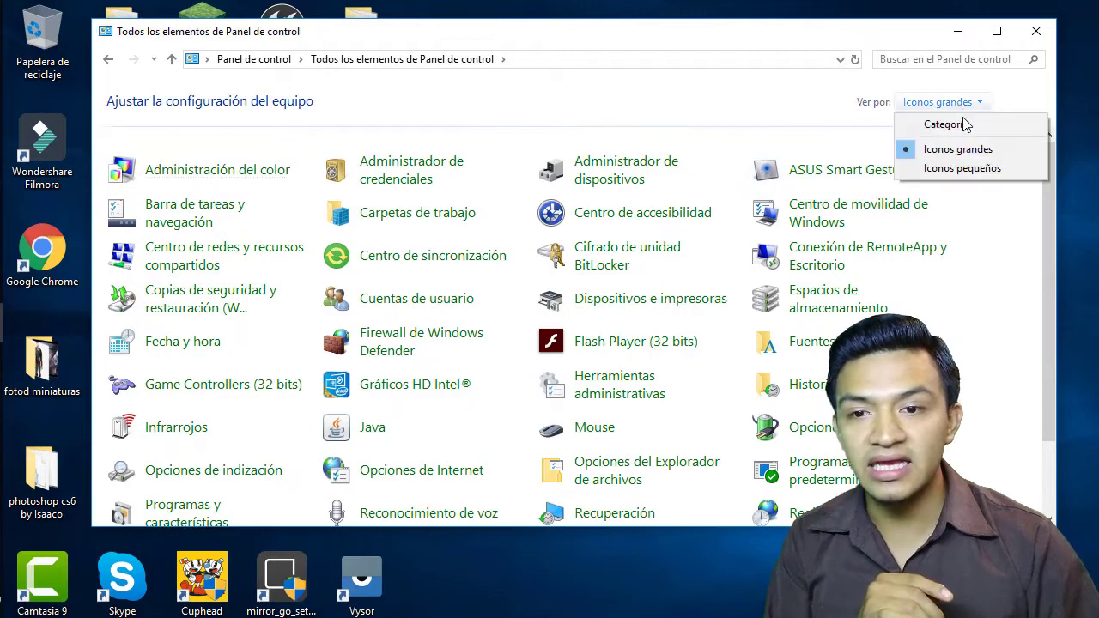
click(962, 123)
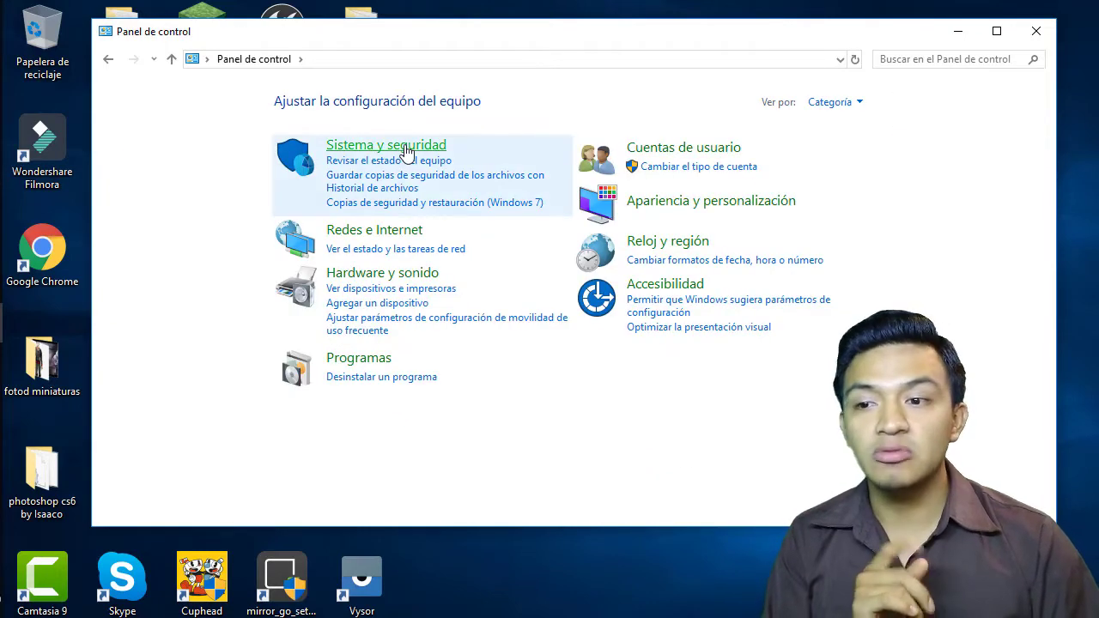
Open the drive defragmentation and optimization tool (Optimizar unidades) from the administrative tools in Sistema y seguridad
click(378, 146)
scroll(592, 474, down, 2)
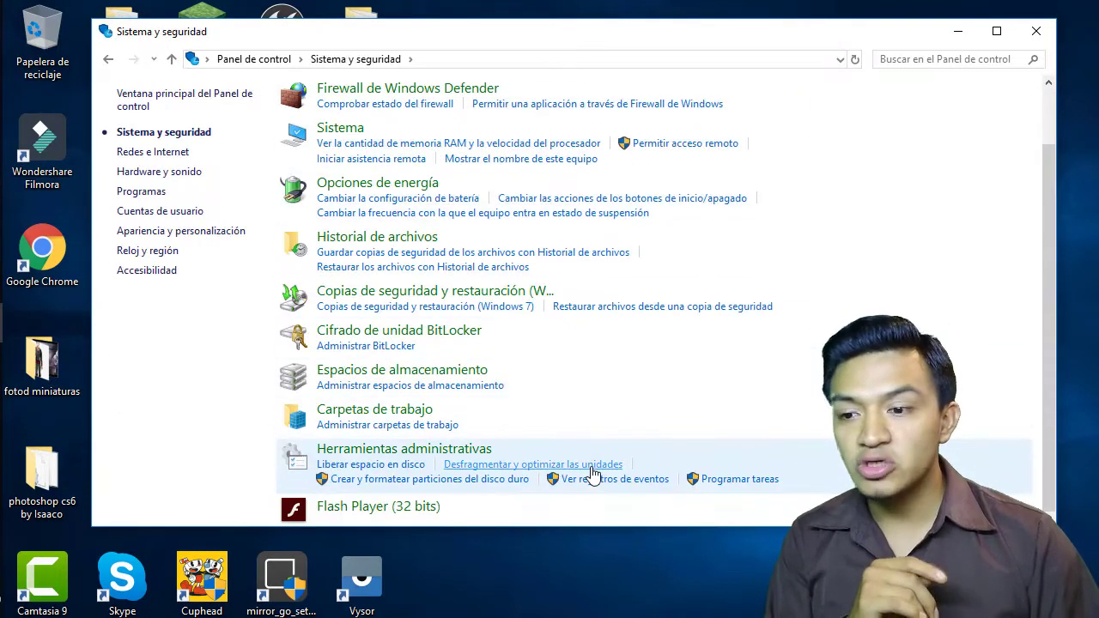
click(508, 469)
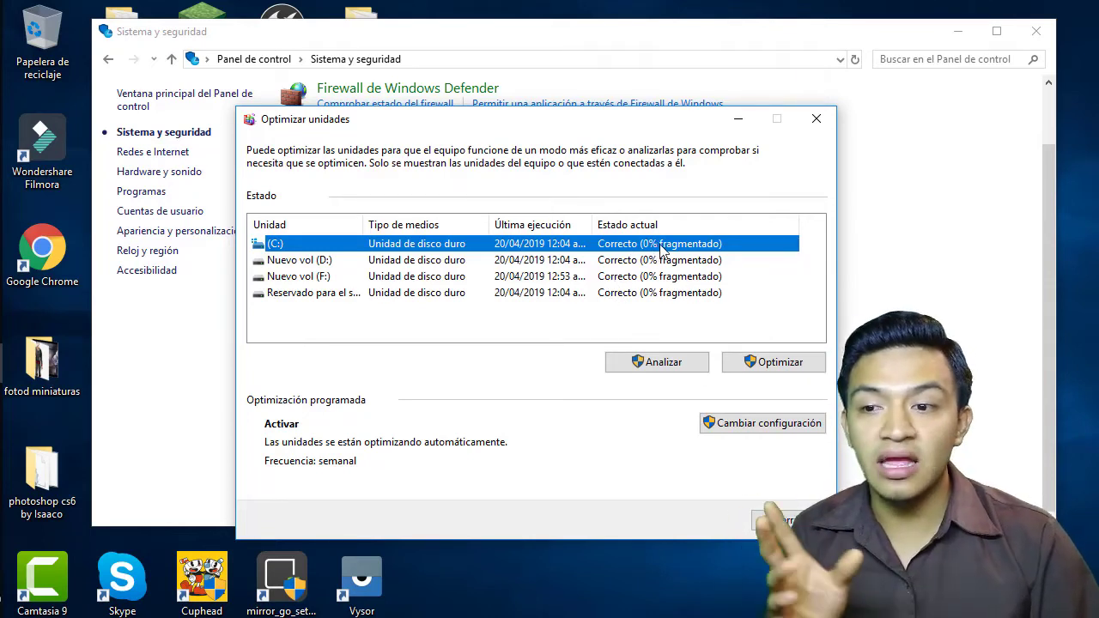
Start optimizing drives (C:), Nuevo vol (D:), Nuevo vol (F:) and the system-reserved partition, and check the progress of (C:)
click(778, 362)
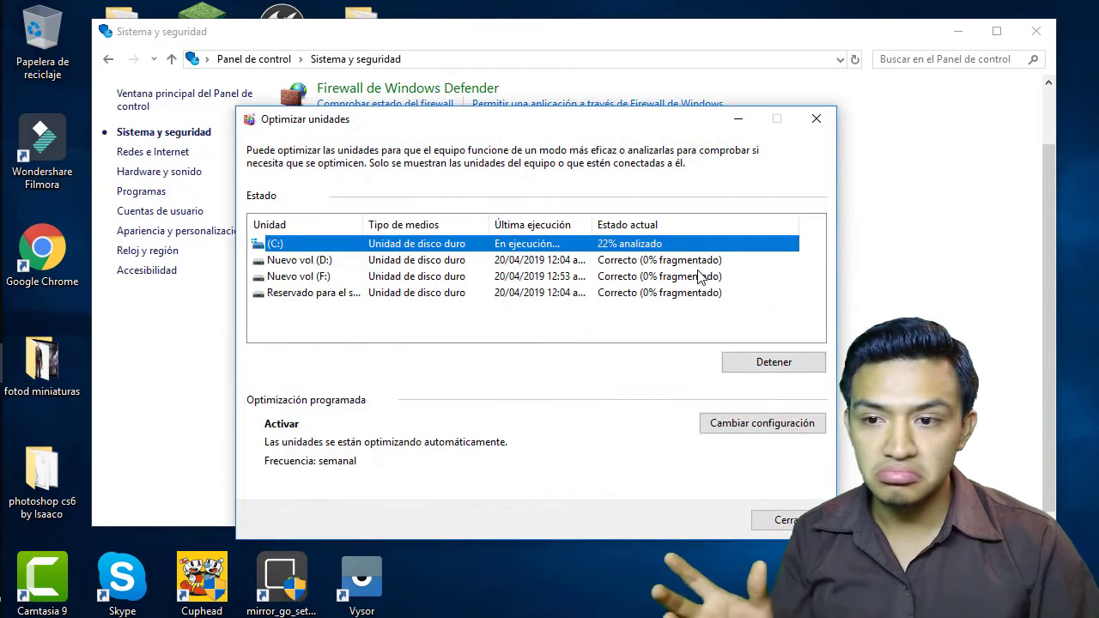
click(713, 260)
click(785, 361)
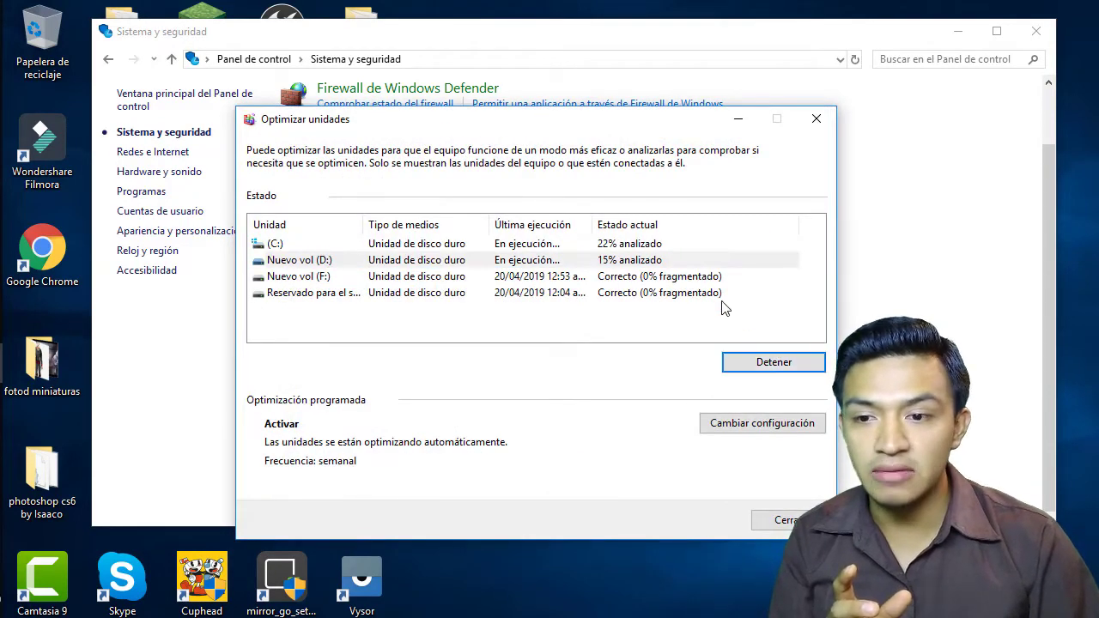
click(699, 276)
click(777, 361)
click(691, 292)
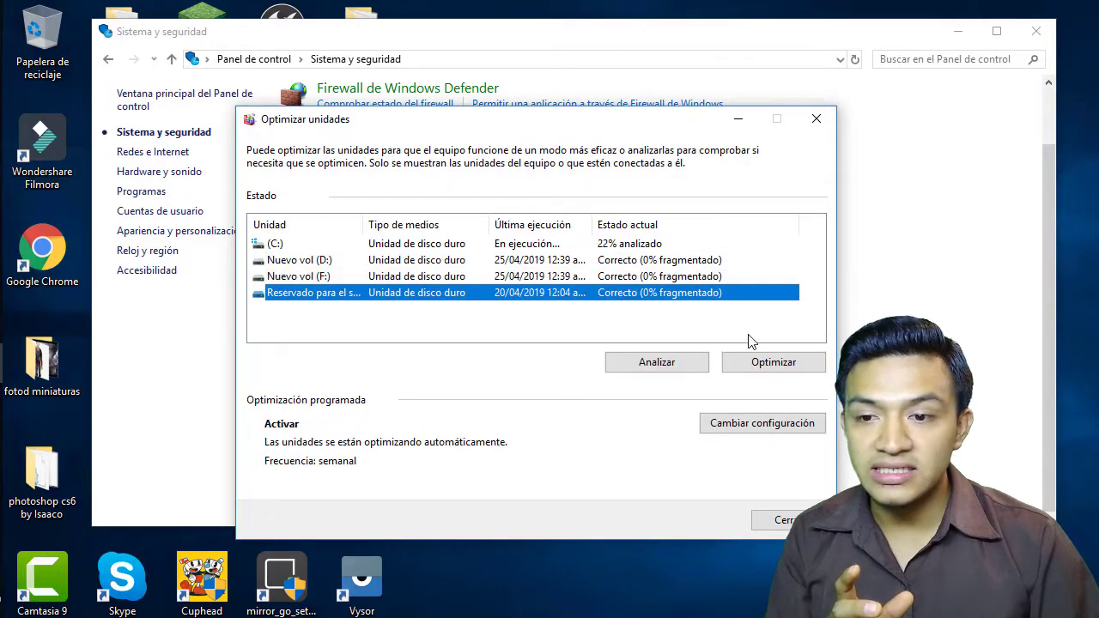
click(762, 365)
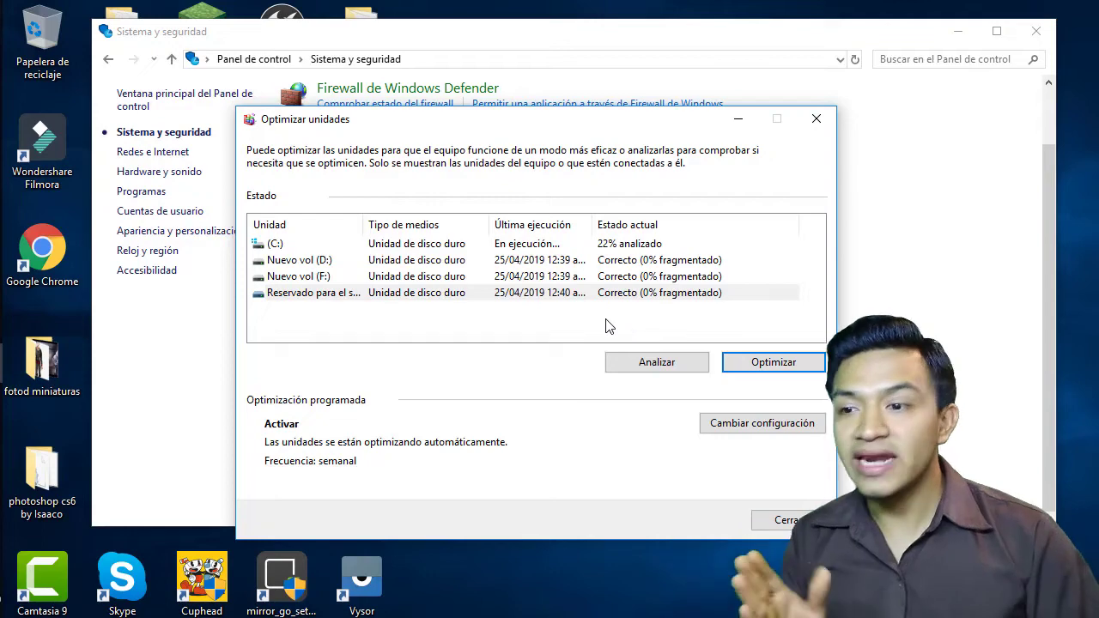
click(269, 247)
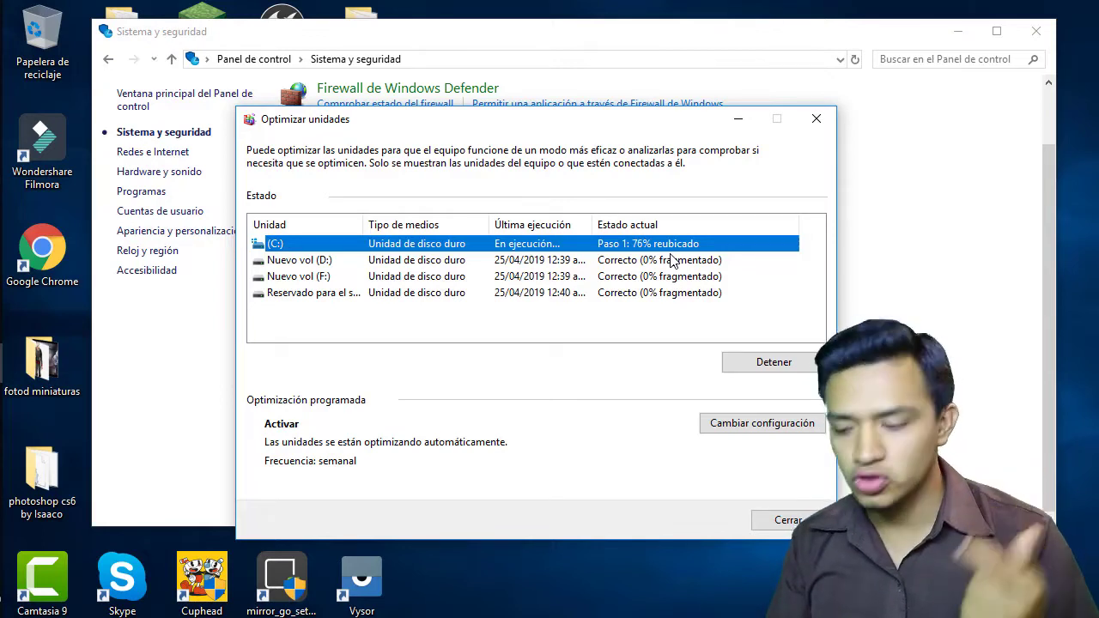
Review the computer's basic information in a maximized Sistema window, view the Device Manager (Administrador de dispositivos), and close both
key(super+Pause)
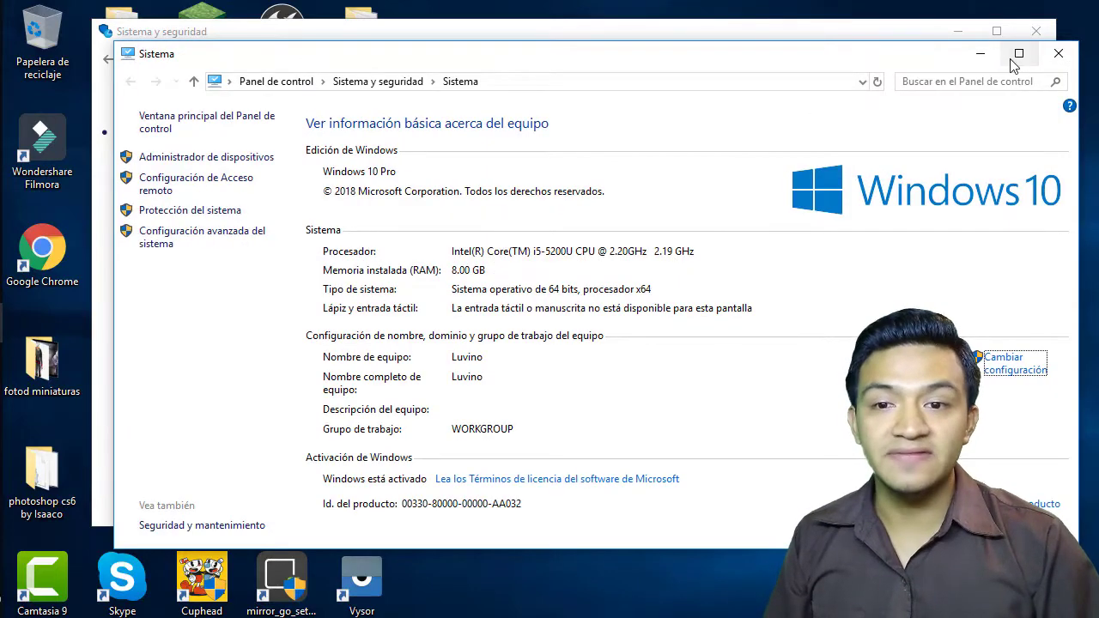
click(1019, 53)
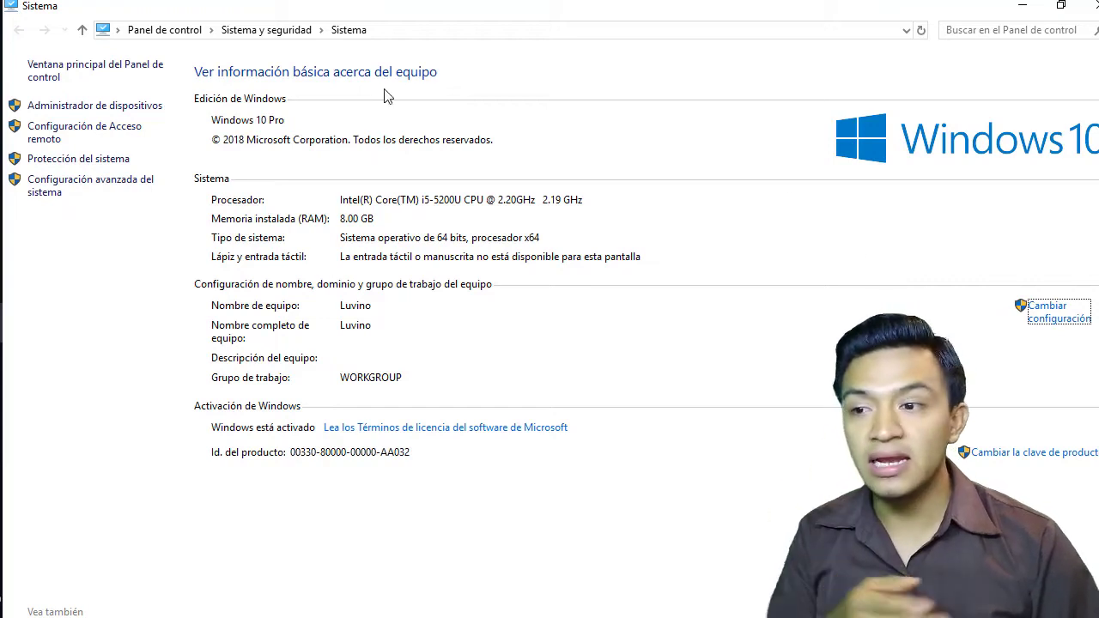
click(129, 106)
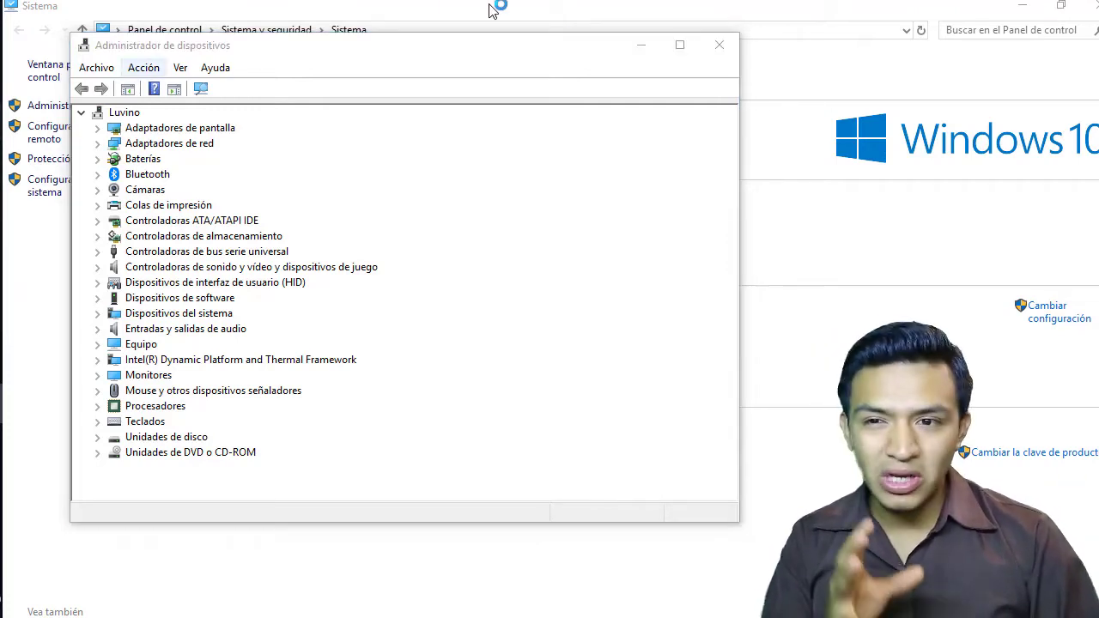
click(720, 44)
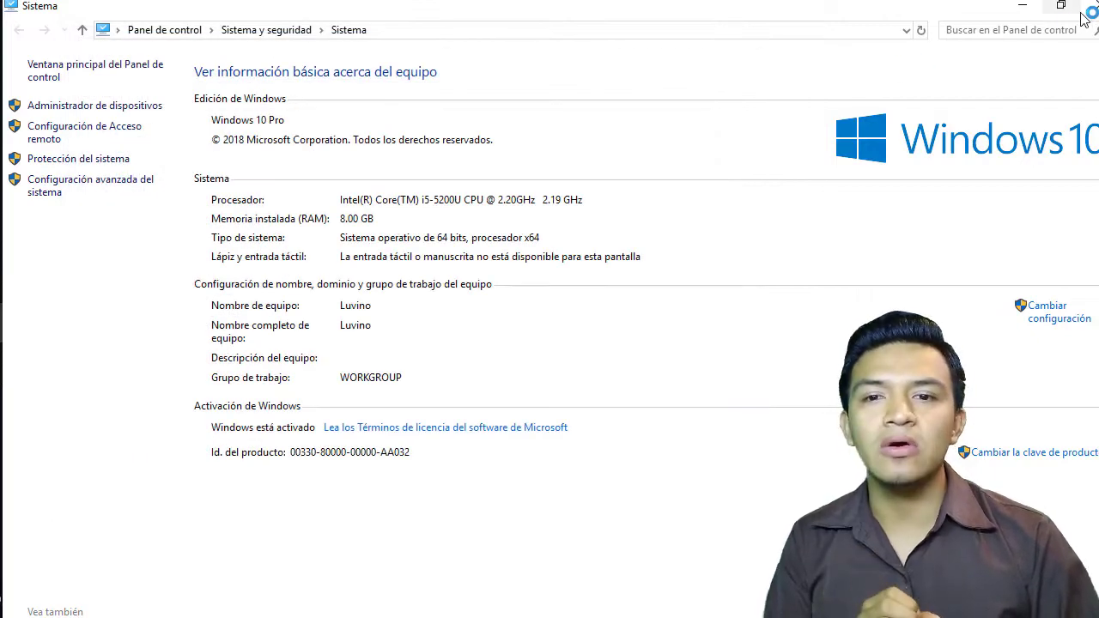
click(1061, 6)
click(1057, 47)
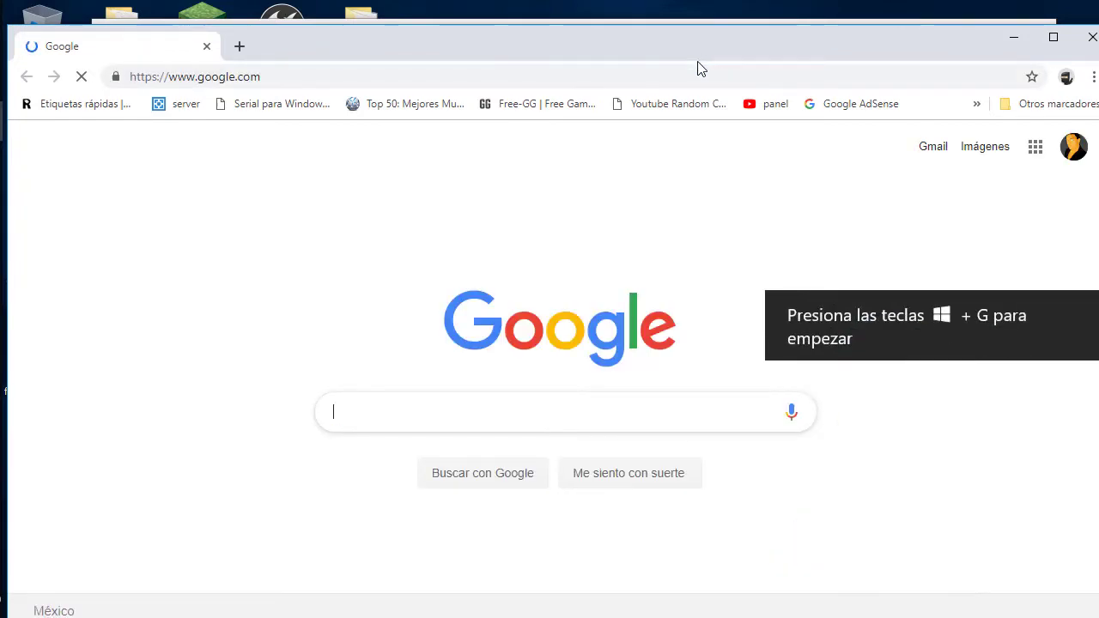
Search Google for "asus x455la drivers" and open the X455LA Driver & Tools page of ASUS México
click(542, 417)
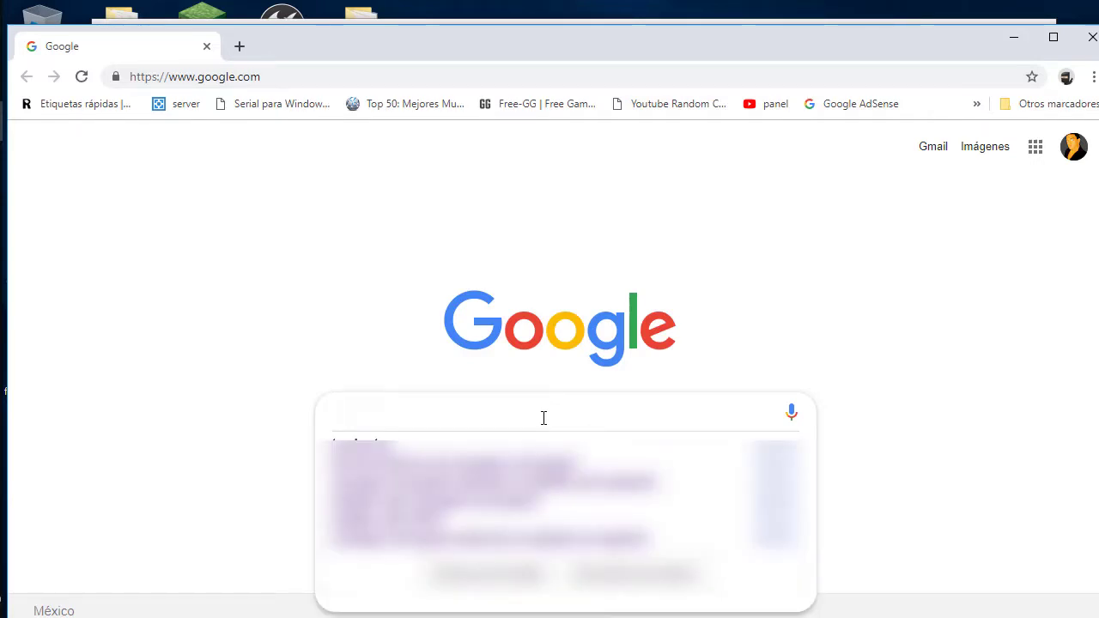
text(asus )
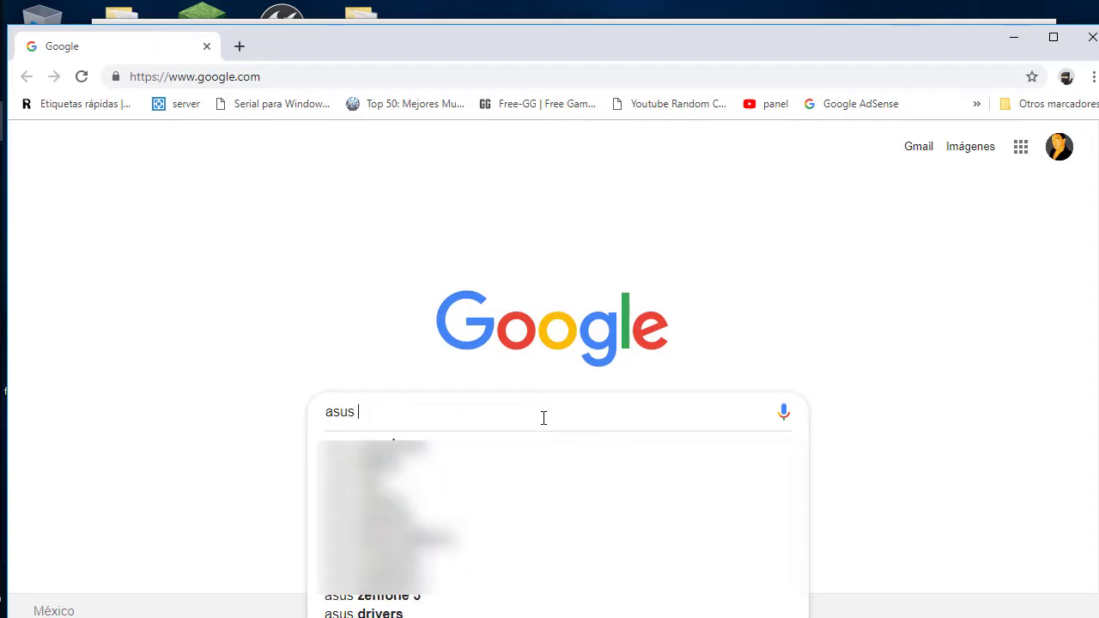
text(x)
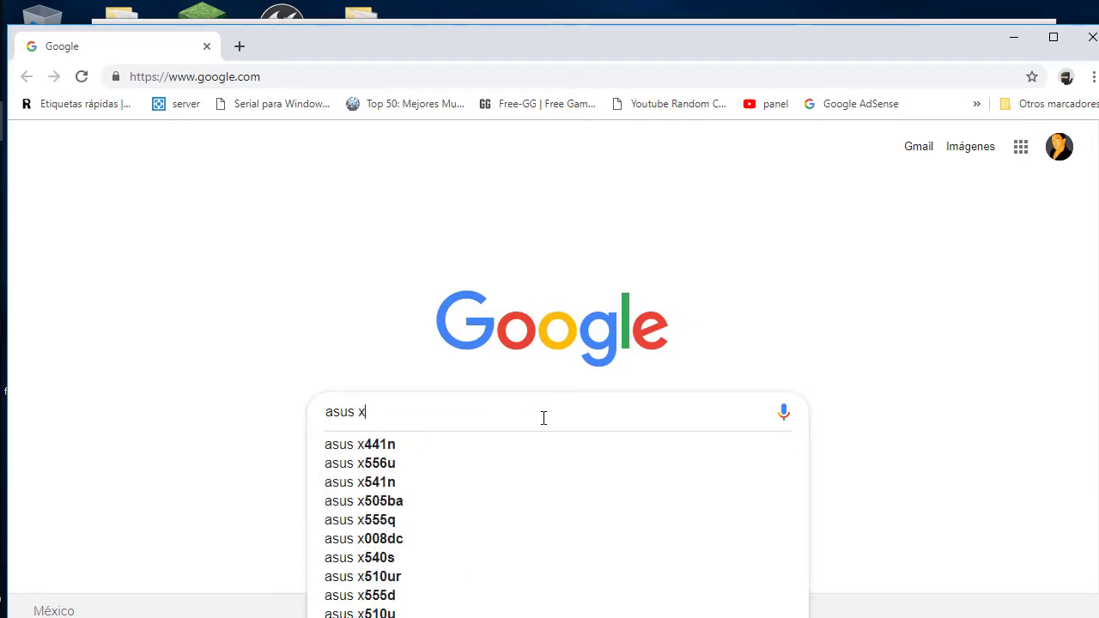
text(45)
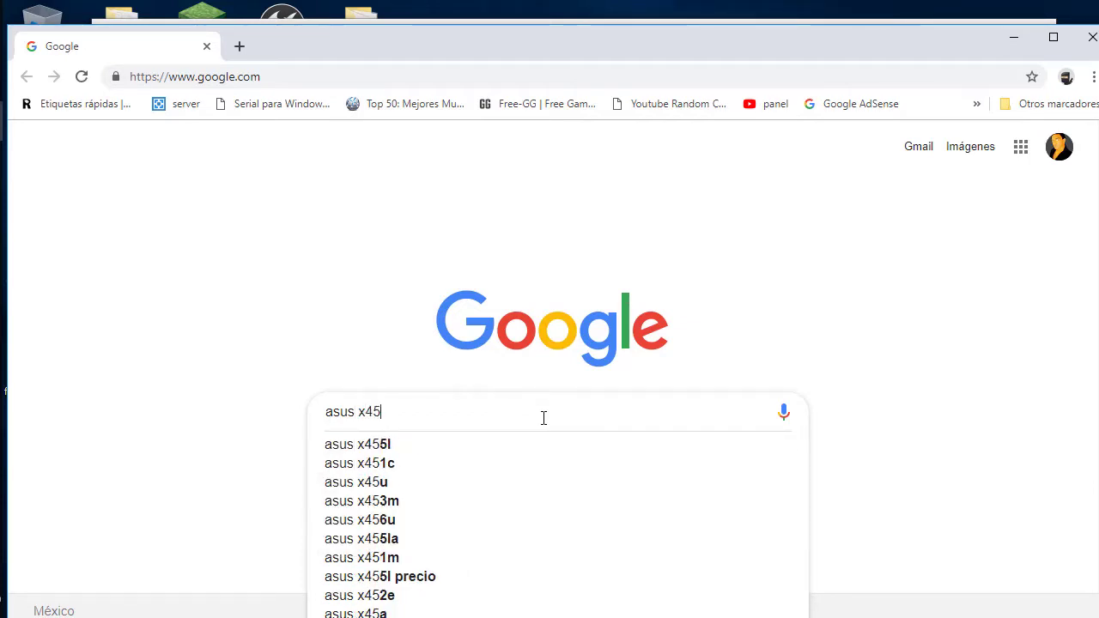
text(5la)
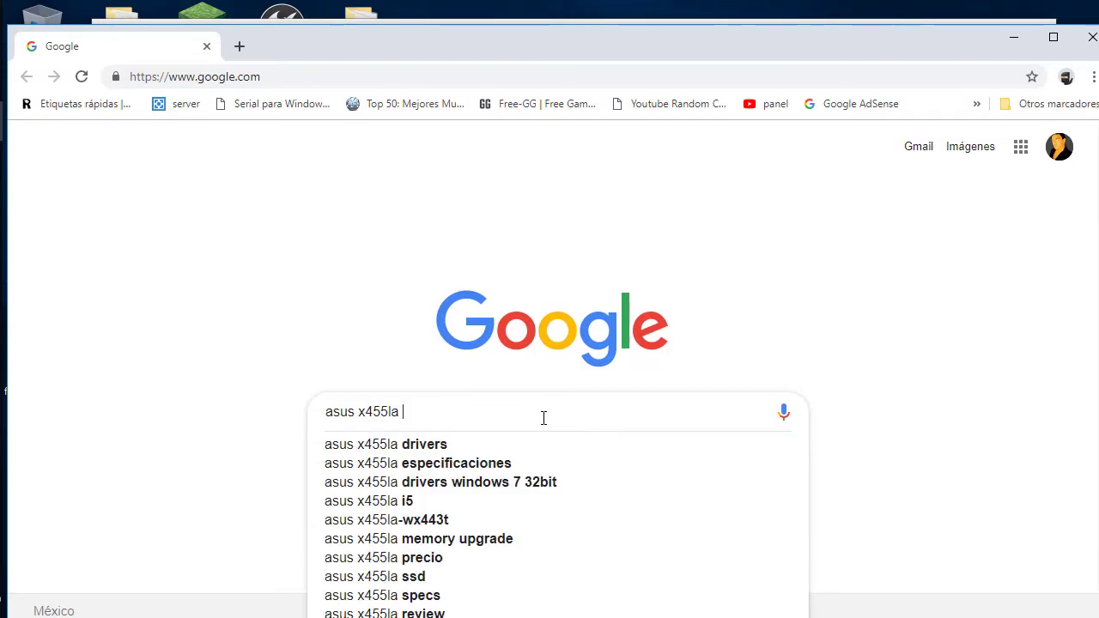
key(Down)
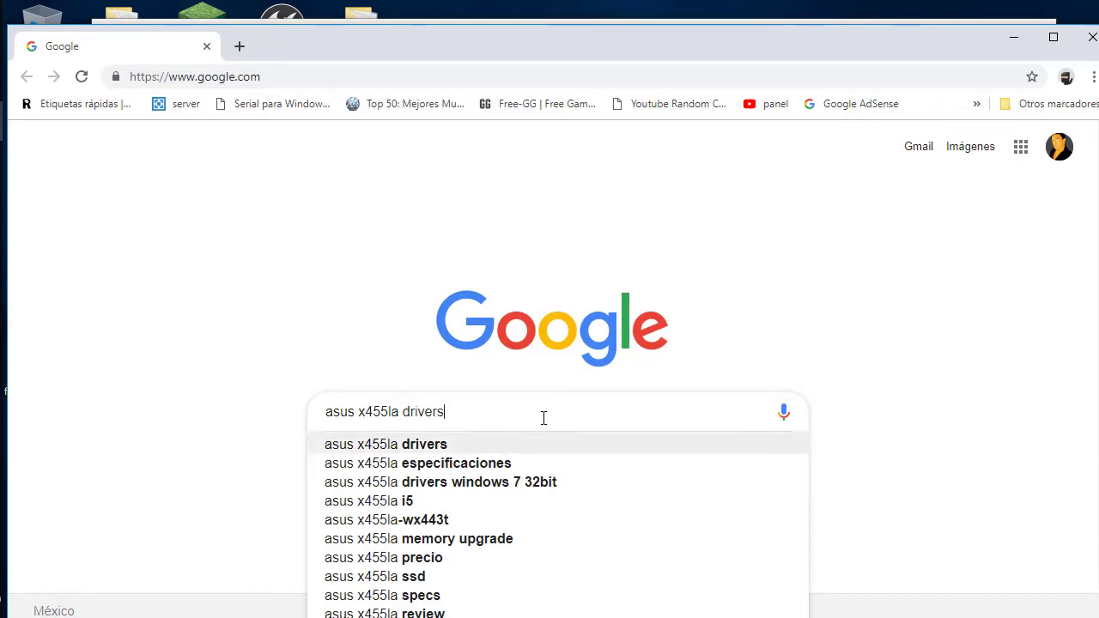
key(Return)
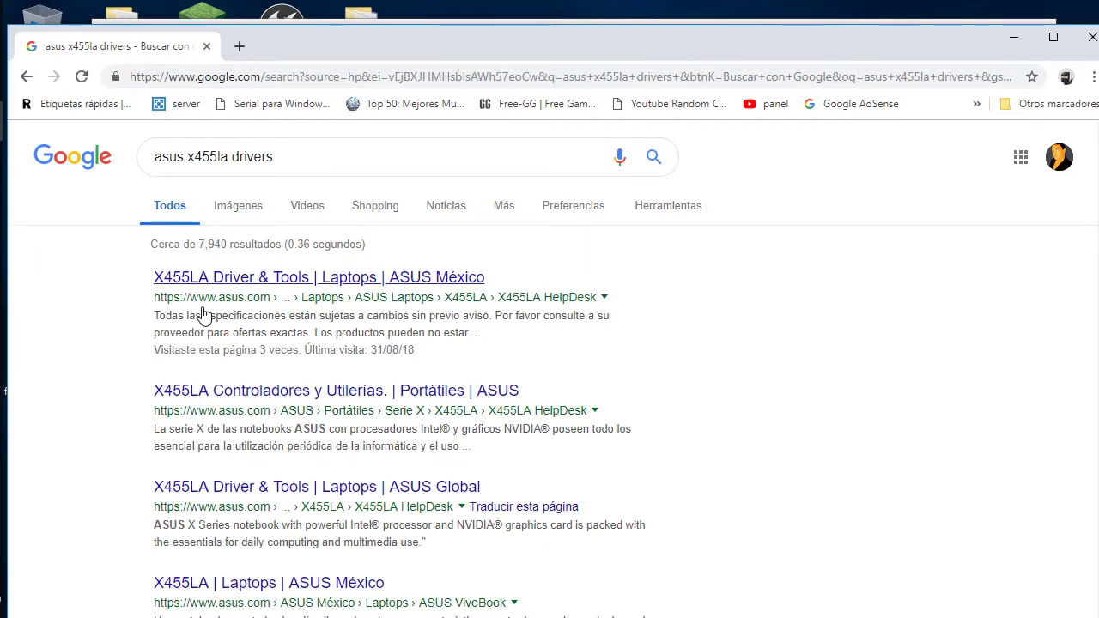
click(380, 277)
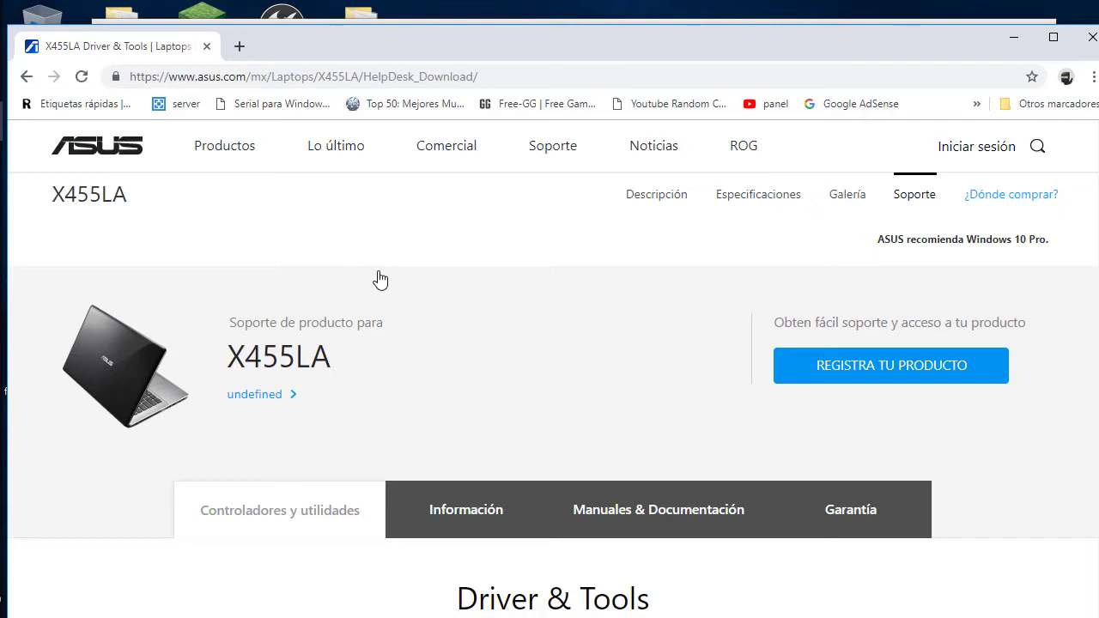
Select Ix-4xxxxU as the CPU or BIOS model and Windows 10 64-bit as the operating system for the X455LA drivers
scroll(447, 343, down, 3)
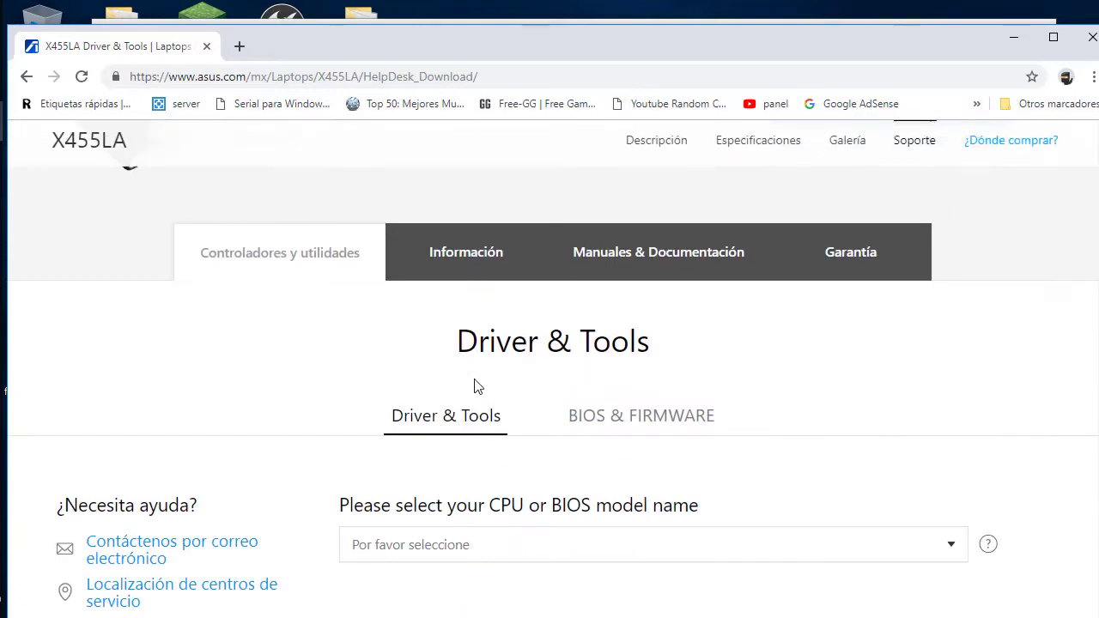
scroll(687, 447, down, 3)
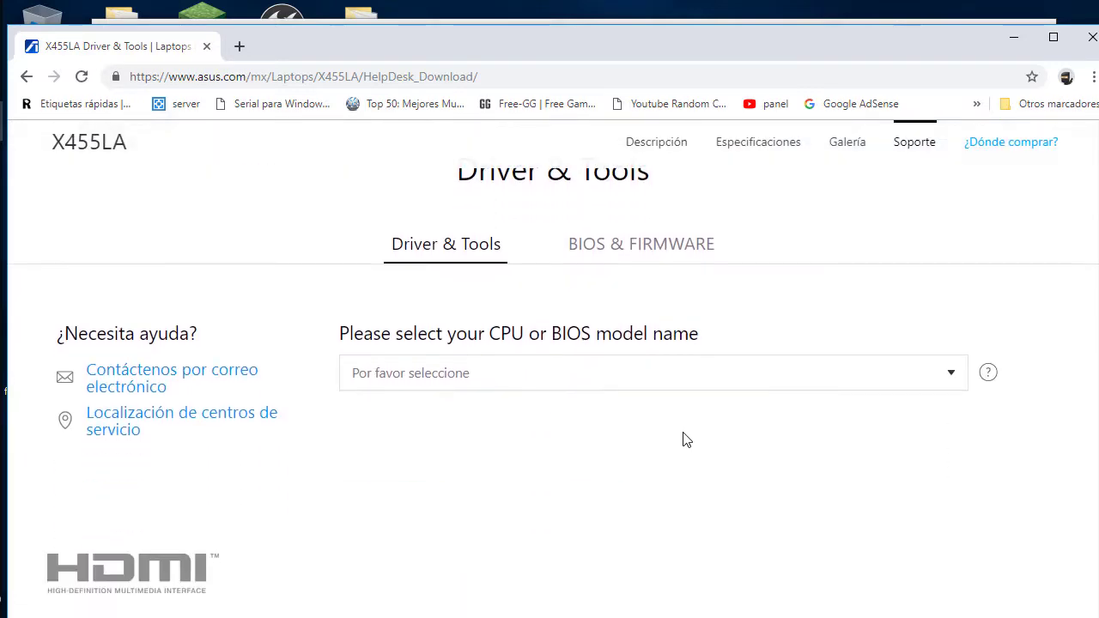
click(676, 295)
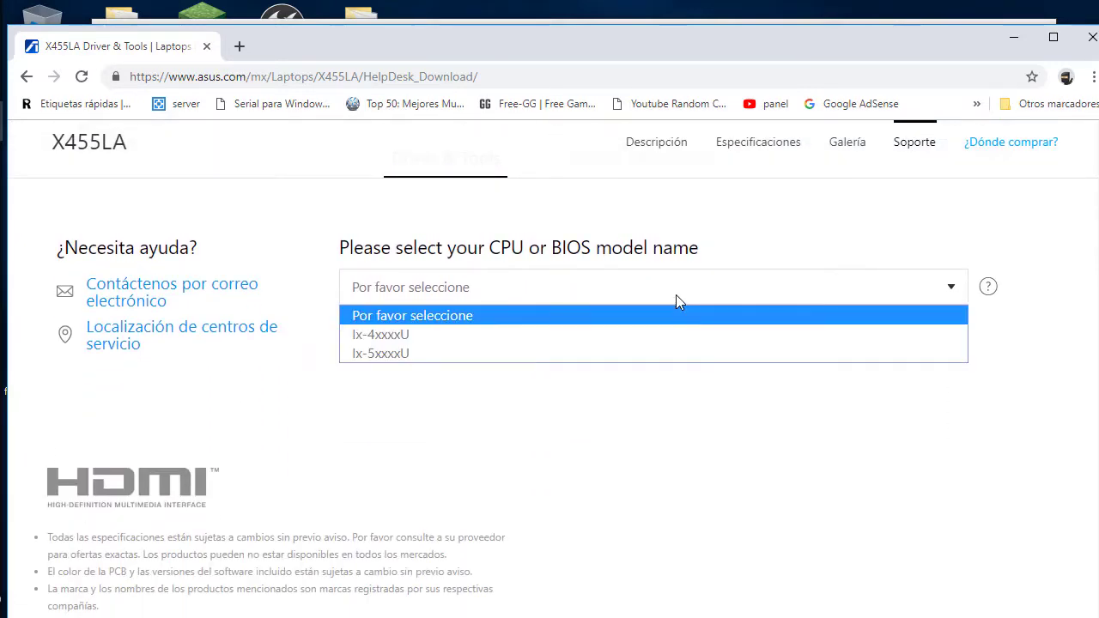
click(540, 342)
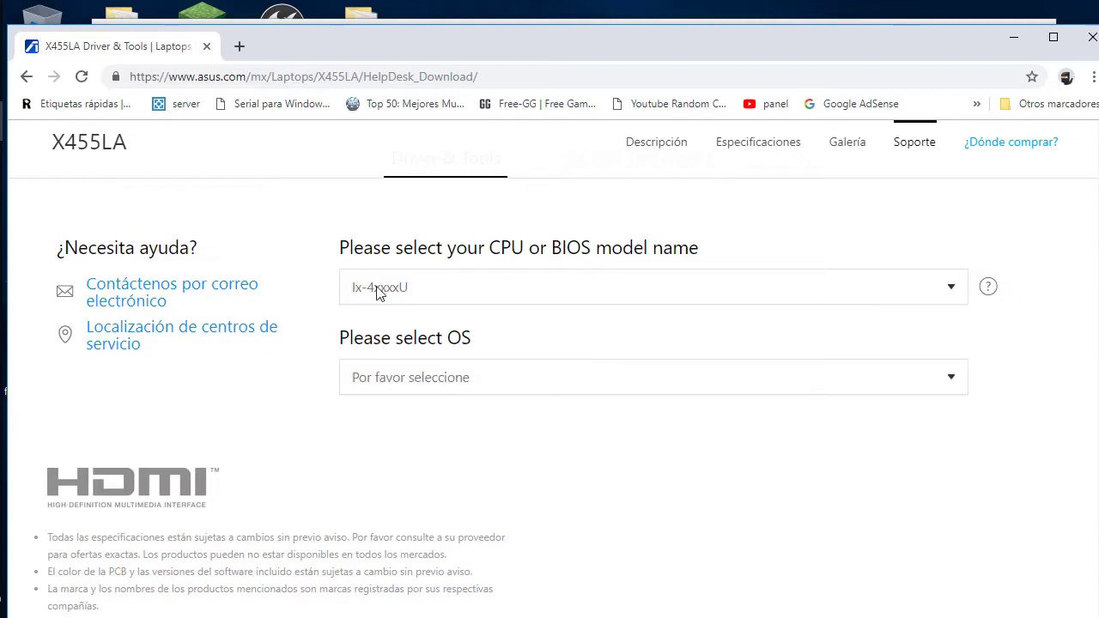
click(736, 378)
click(586, 425)
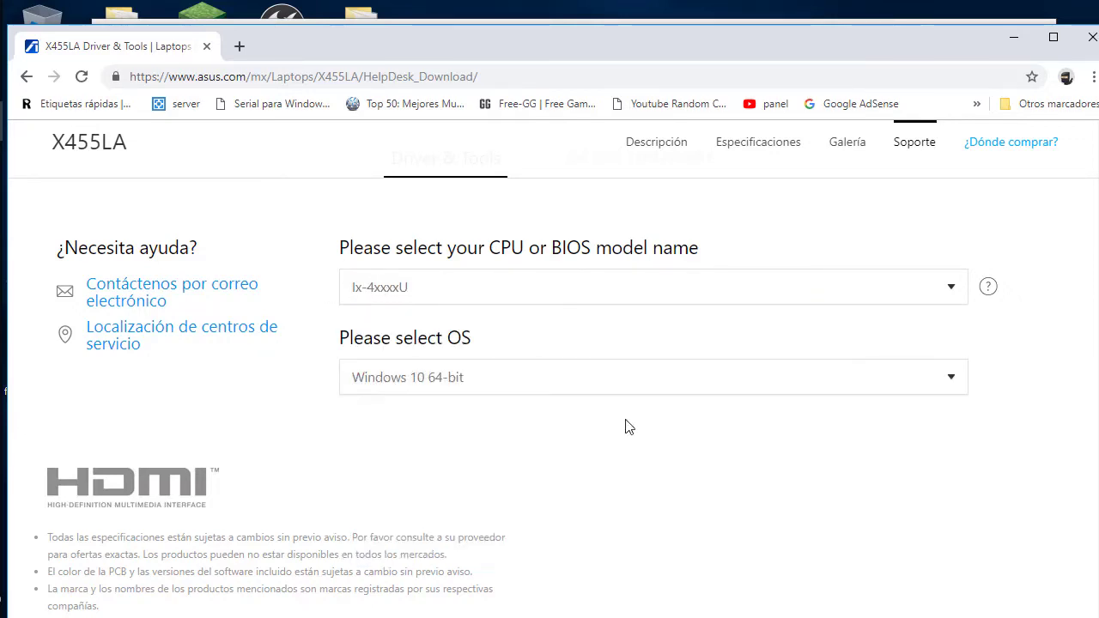
Examine the X455LA downloads from BIOS and Pointing Device to Utilities, showing all the EMI and Safety entries
scroll(1058, 449, down, 3)
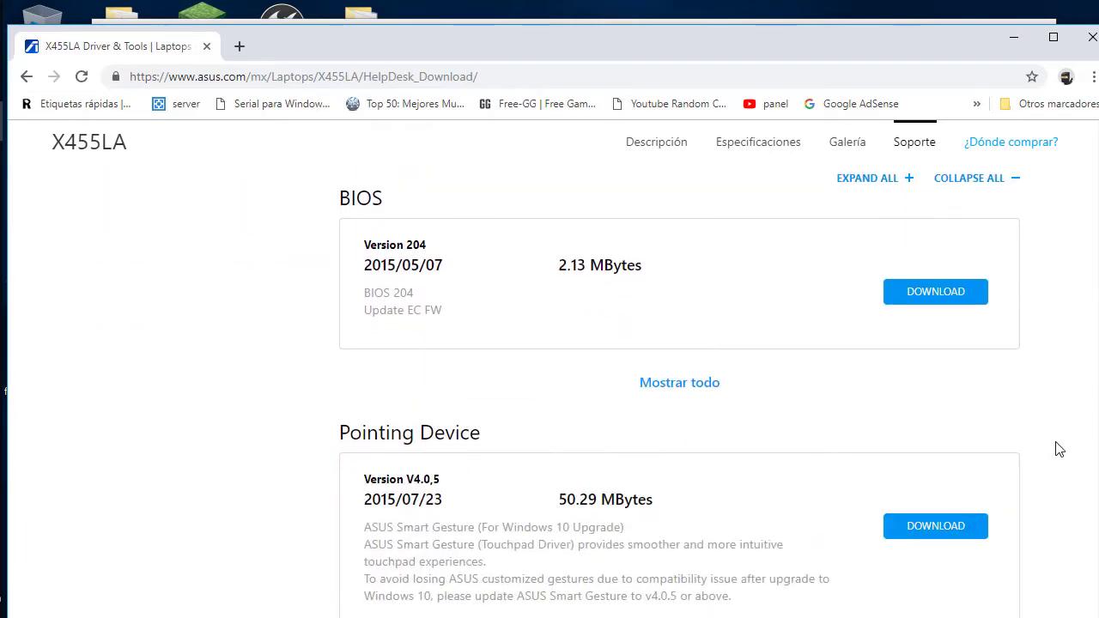
scroll(383, 429, down, 1)
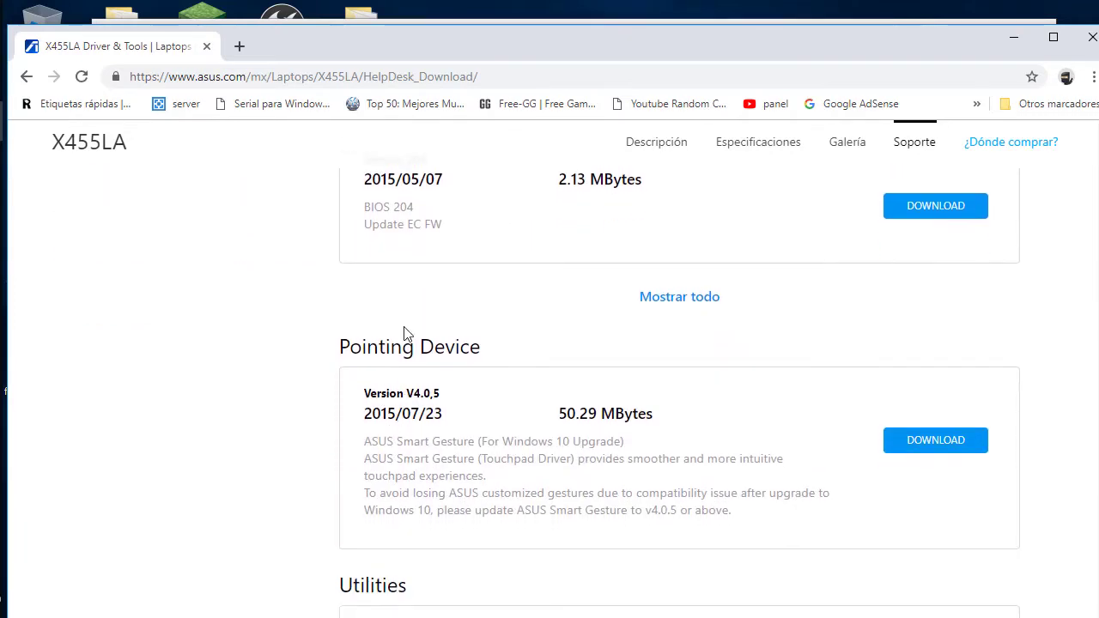
scroll(391, 352, up, 2)
scroll(383, 378, down, 6)
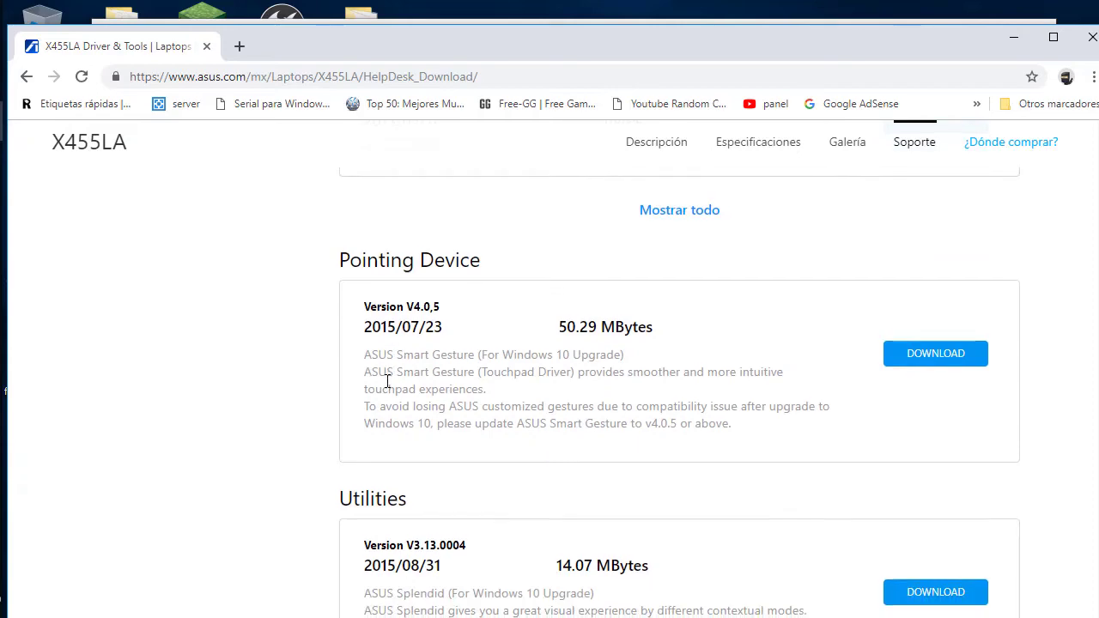
scroll(386, 380, down, 5)
scroll(709, 283, up, 1)
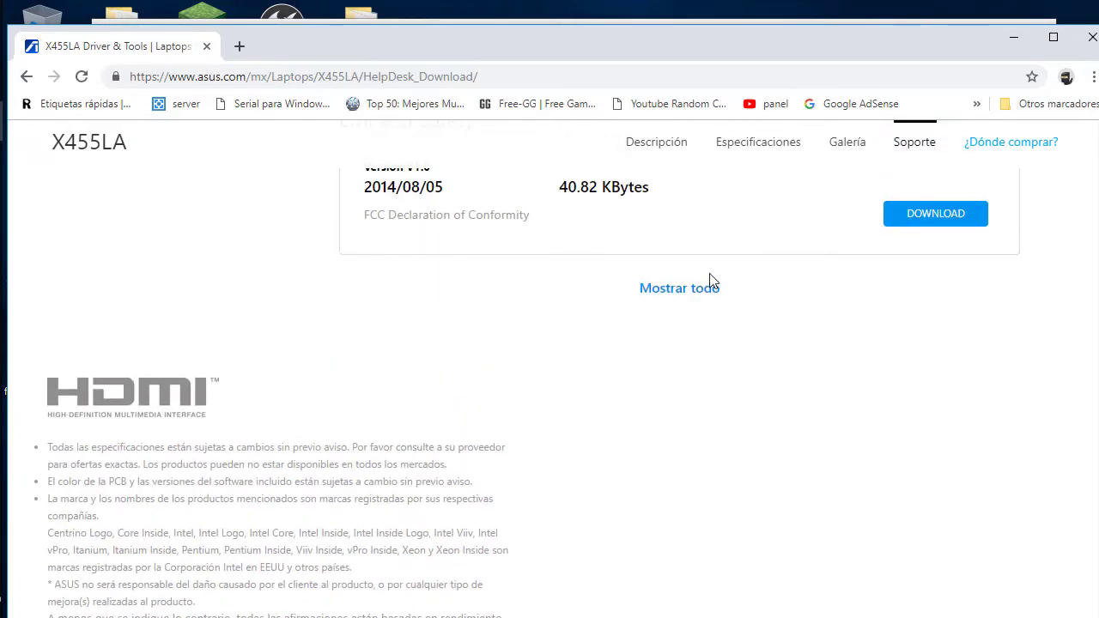
click(704, 295)
scroll(827, 331, down, 5)
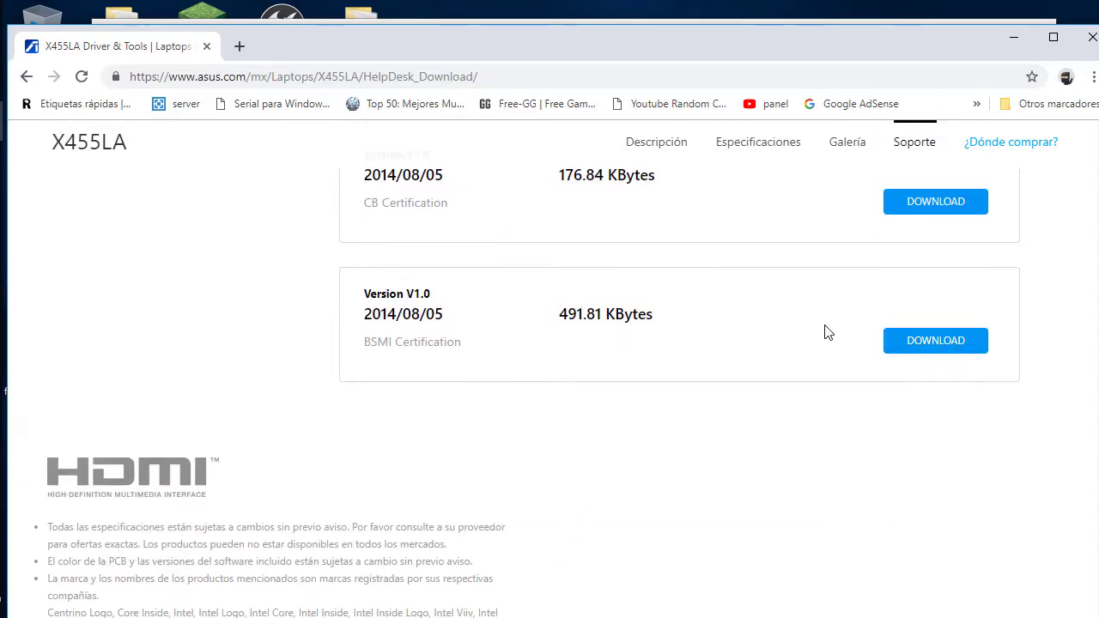
scroll(827, 332, up, 2)
scroll(827, 331, up, 8)
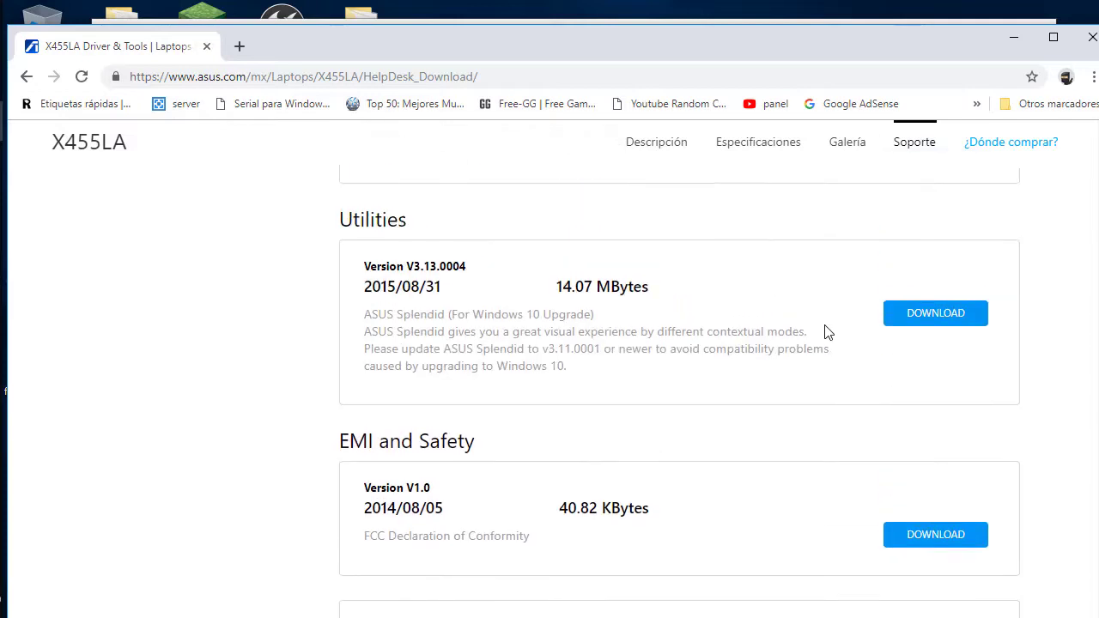
scroll(826, 332, up, 3)
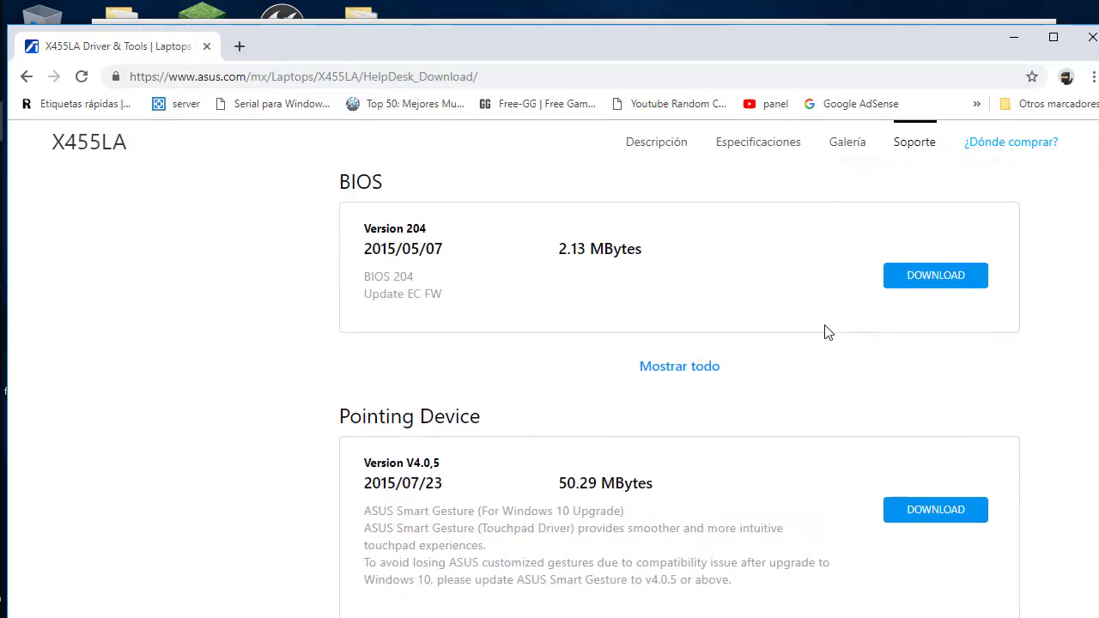
Search the web for "hp elitebook 440 g5 drivers"
click(934, 75)
text(hp )
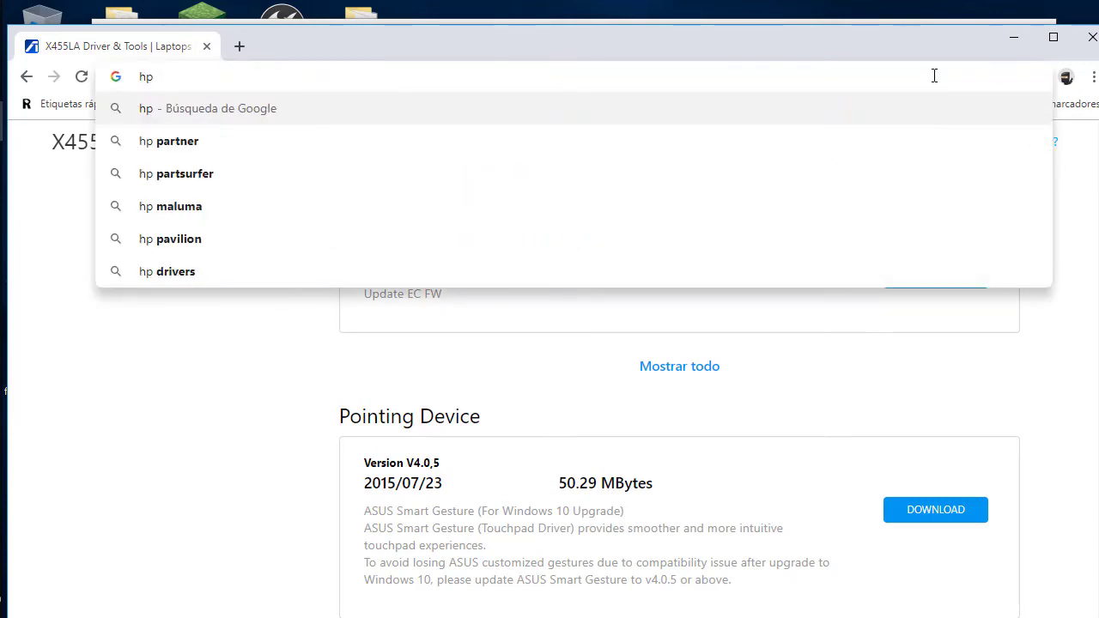
text(elit)
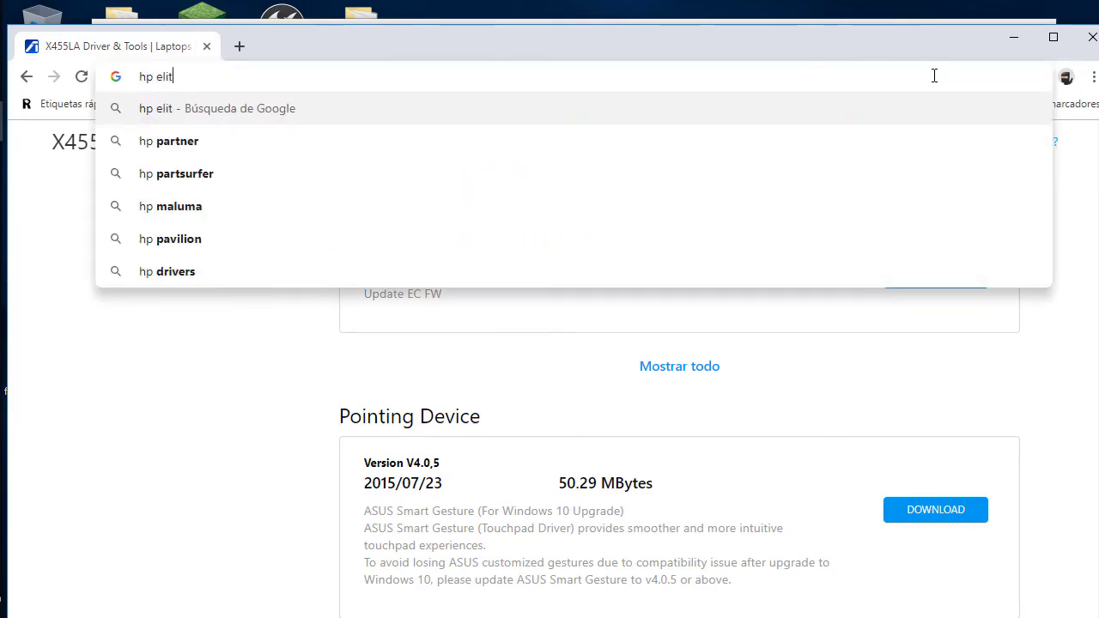
text(ebook )
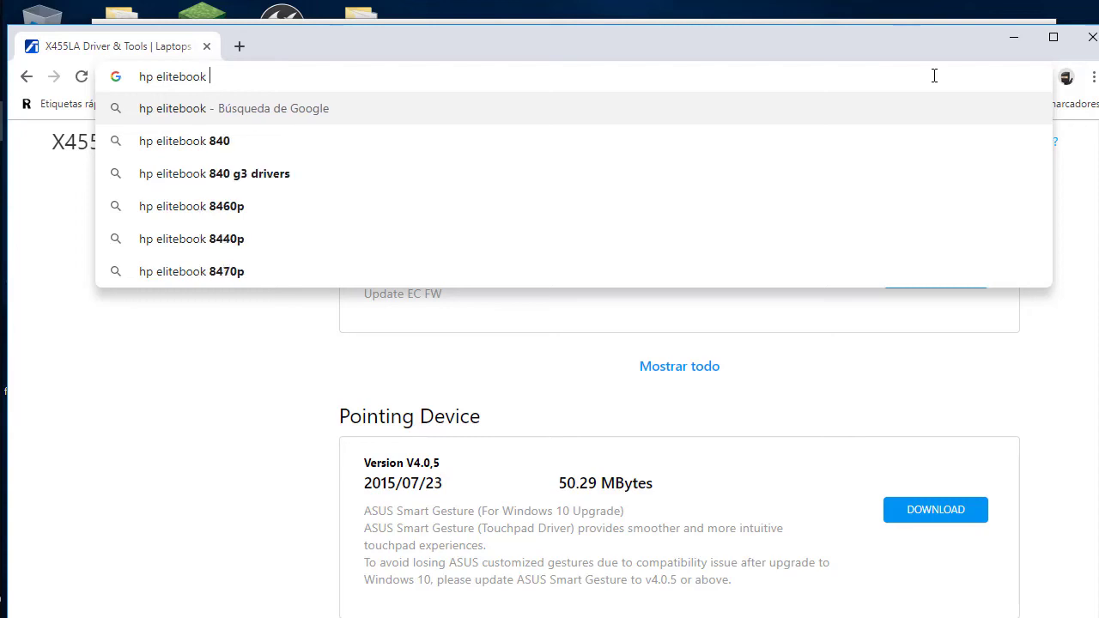
text(440 )
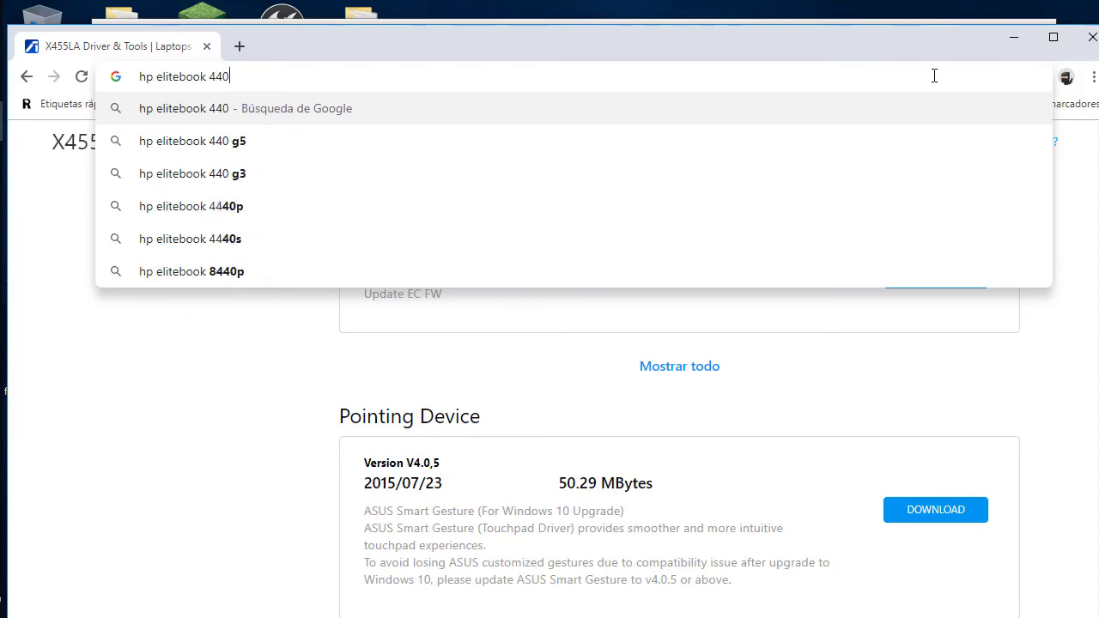
text(g5 revie)
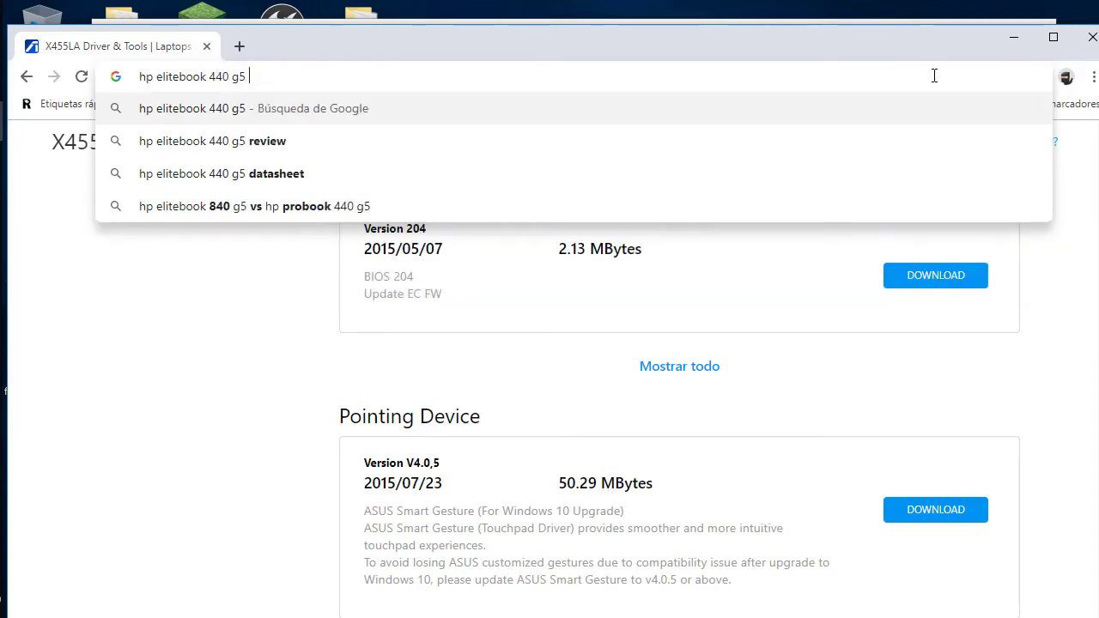
key(BackSpace)
key(BackSpace)
key(BackSpace)
key(BackSpace)
key(BackSpace)
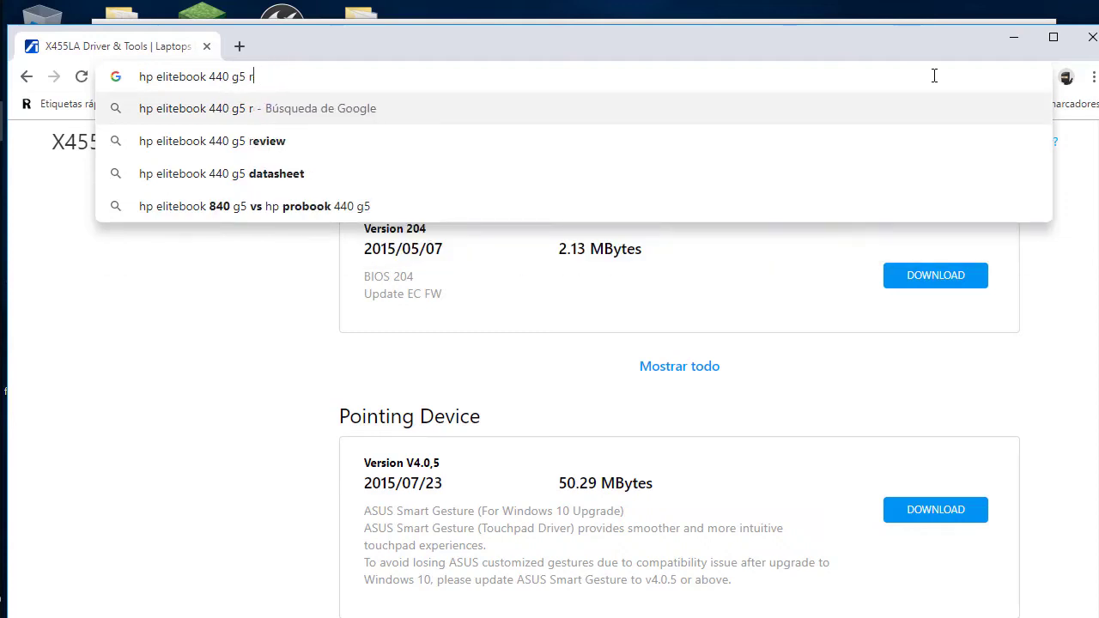
text(drivers)
key(Return)
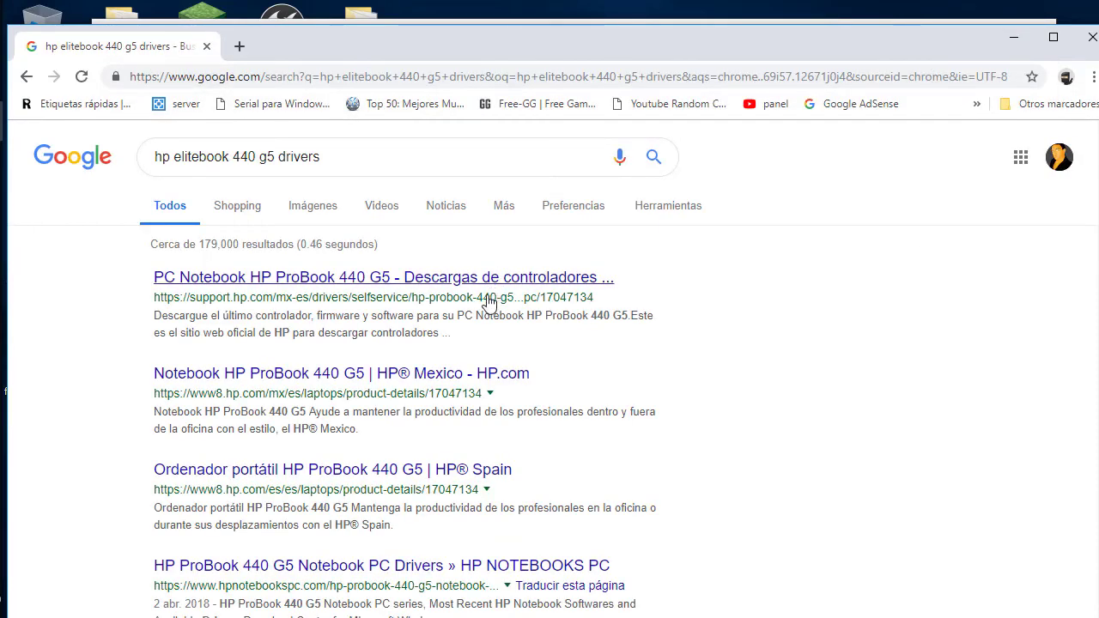
Open HP's driver download page for the PC Notebook HP ProBook 440 G5 and look through it
click(486, 303)
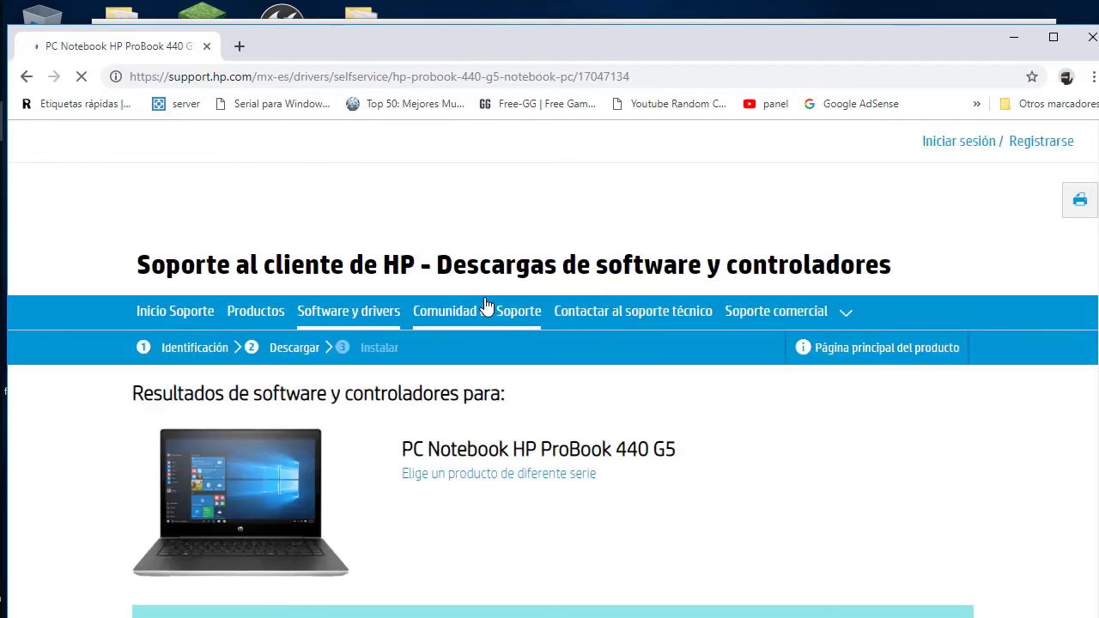
scroll(486, 306, down, 3)
scroll(486, 304, down, 4)
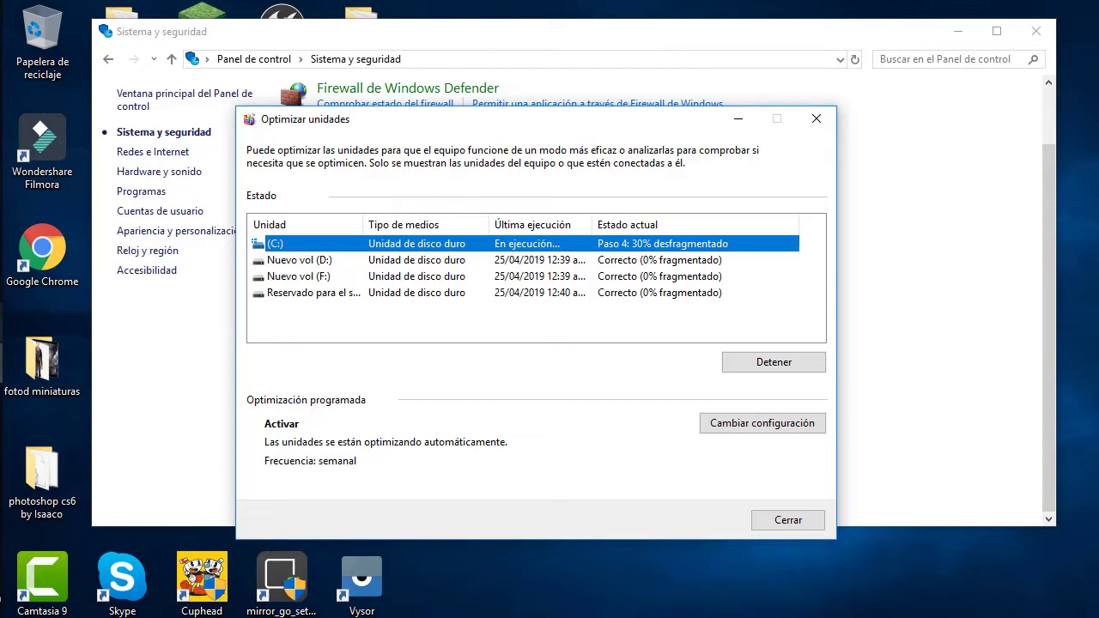
Close the Sistema y seguridad window and minimize the Optimizar unidades window to clear the desktop
key(F9)
key(F9)
click(1033, 30)
click(733, 120)
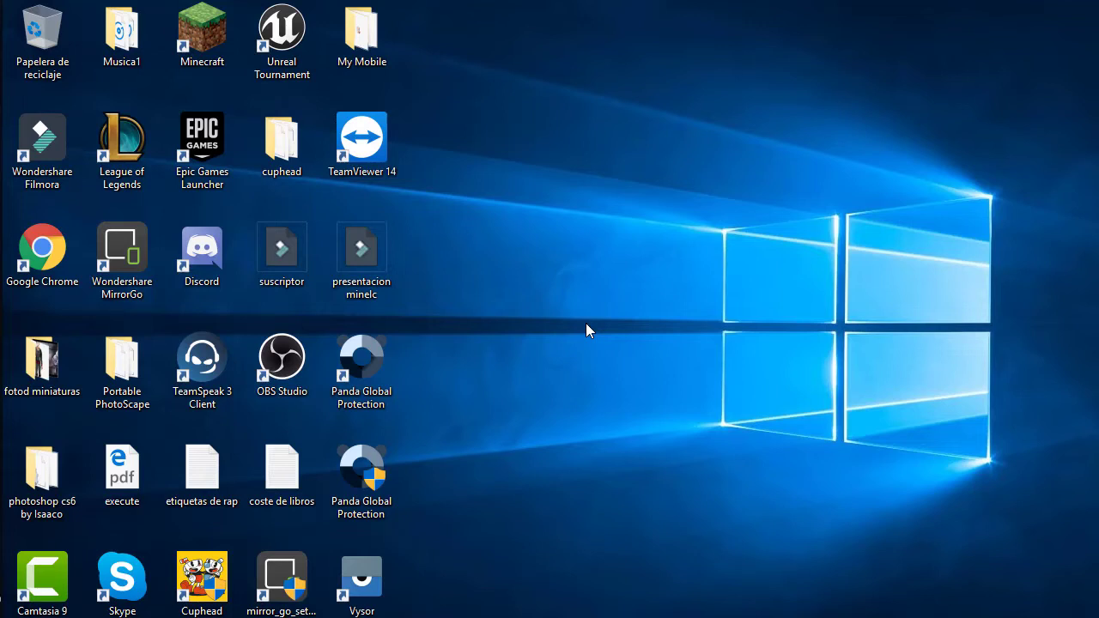
Open Panda Global Protection, dismiss its activation prompt and bring up the PC scan options
double_click(386, 373)
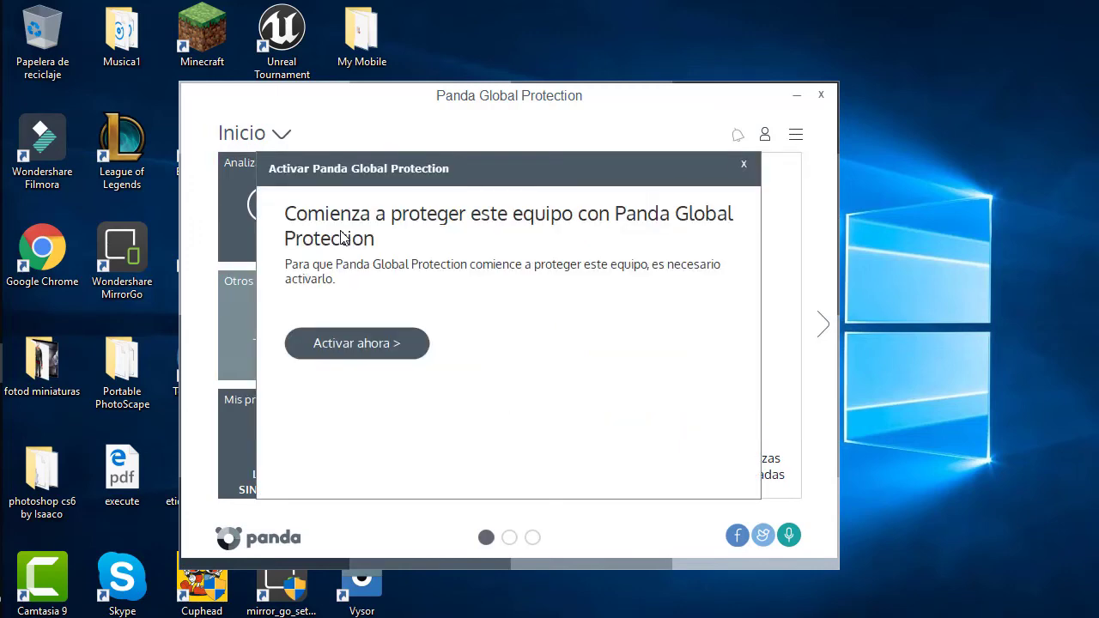
click(744, 164)
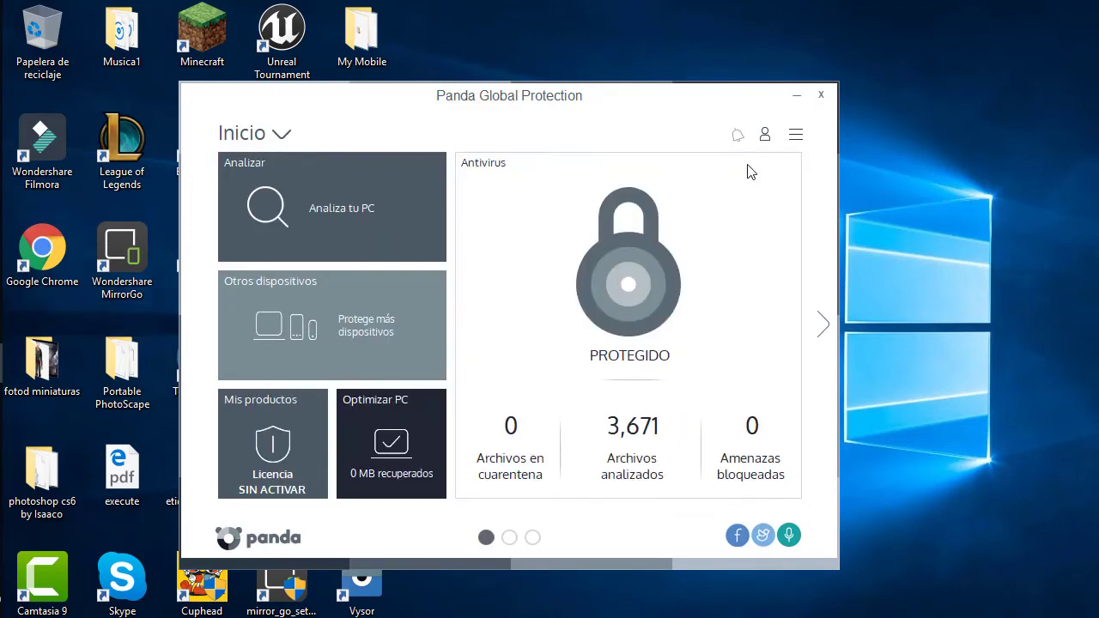
click(410, 227)
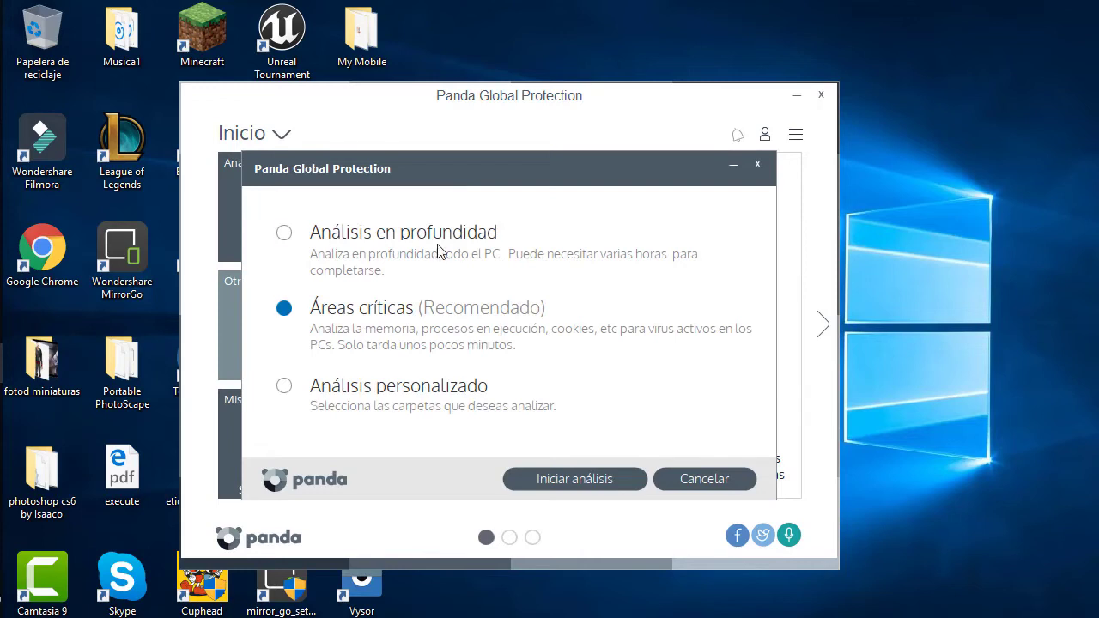
Look through the Análisis en profundidad, Áreas críticas and Análisis personalizado scan types, and close Panda Global Protection without starting a scan
click(438, 245)
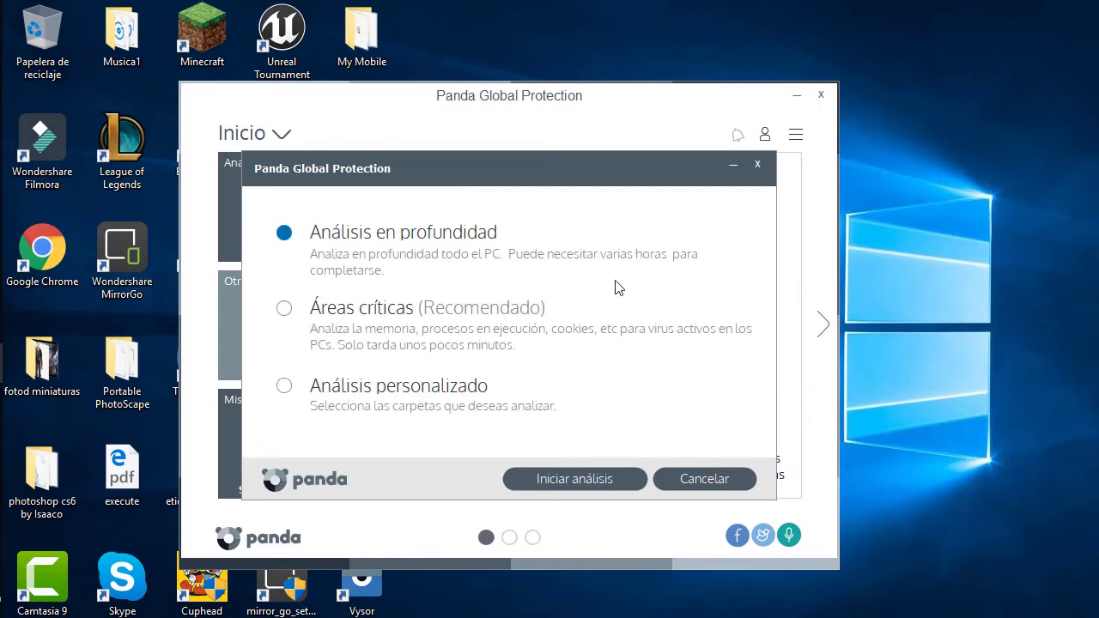
click(398, 319)
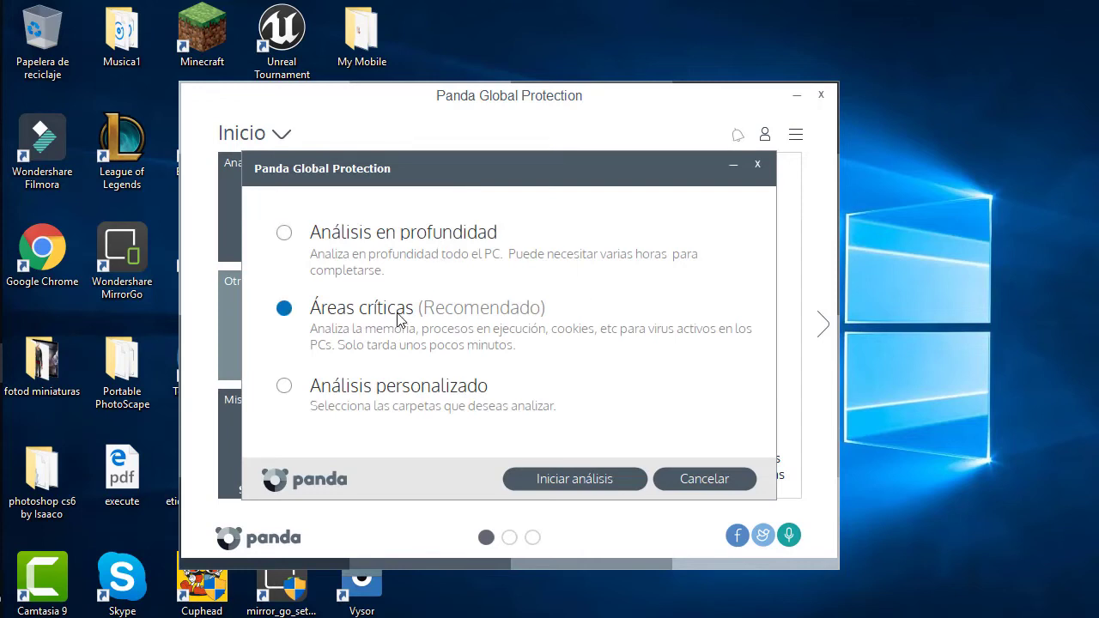
click(422, 405)
click(401, 234)
click(757, 164)
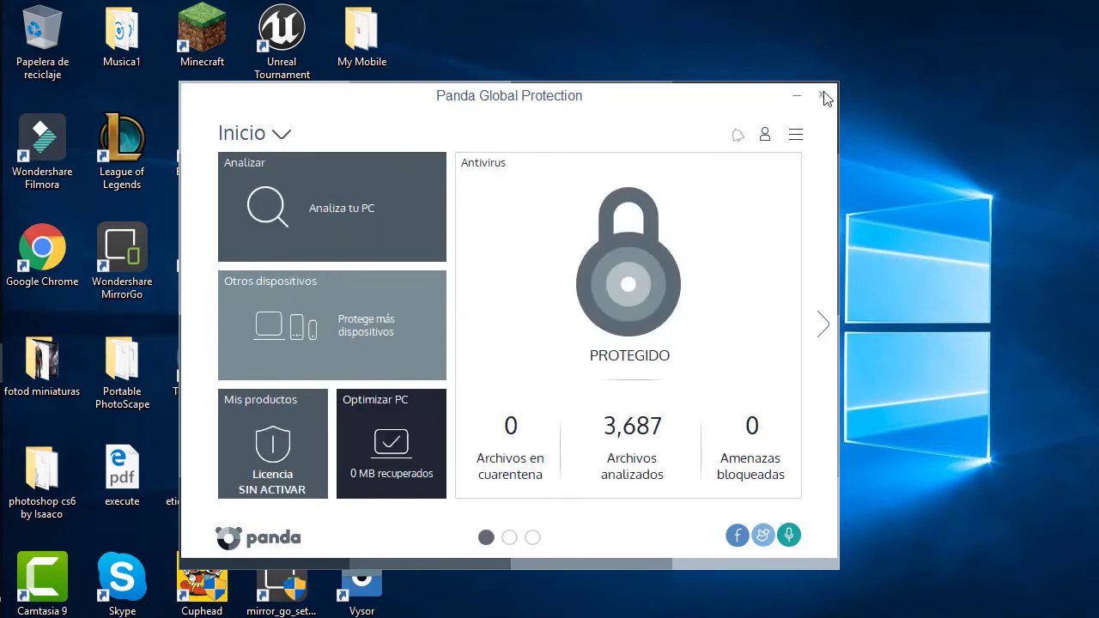
click(821, 94)
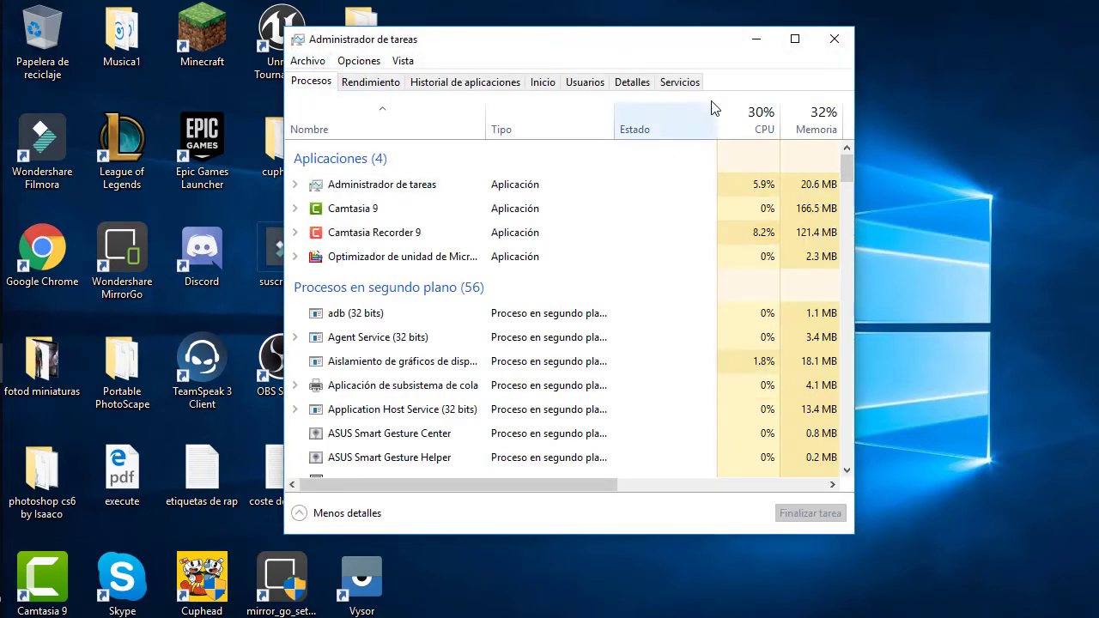
Reposition and enlarge the Task Manager window to show the processes' CPU, memory, disk, network and GPU usage
click(795, 38)
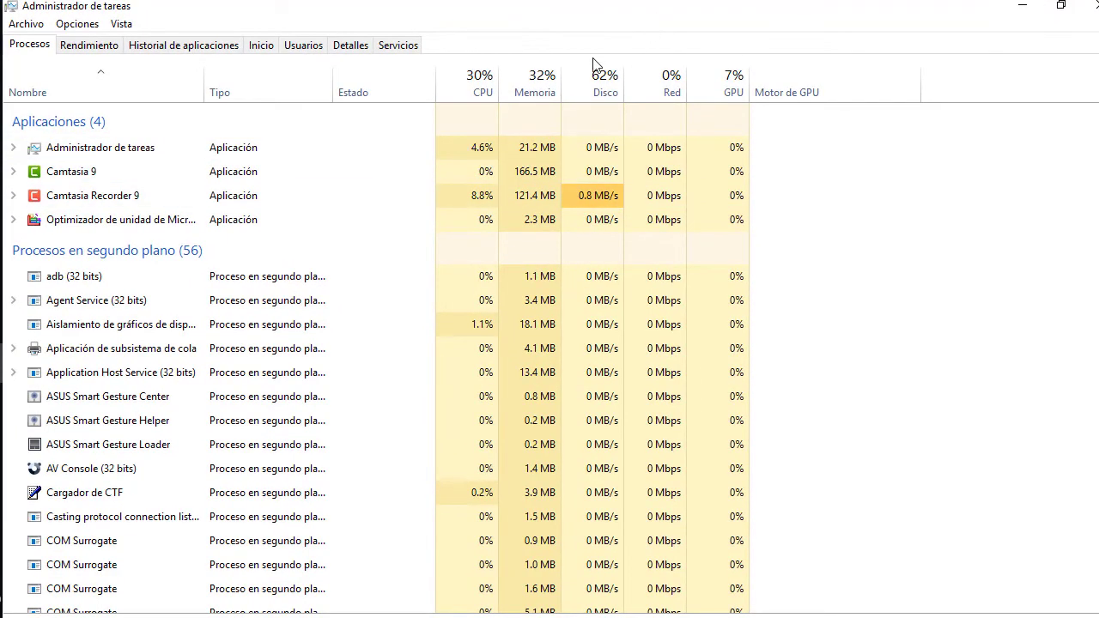
drag(593, 13, 275, 46)
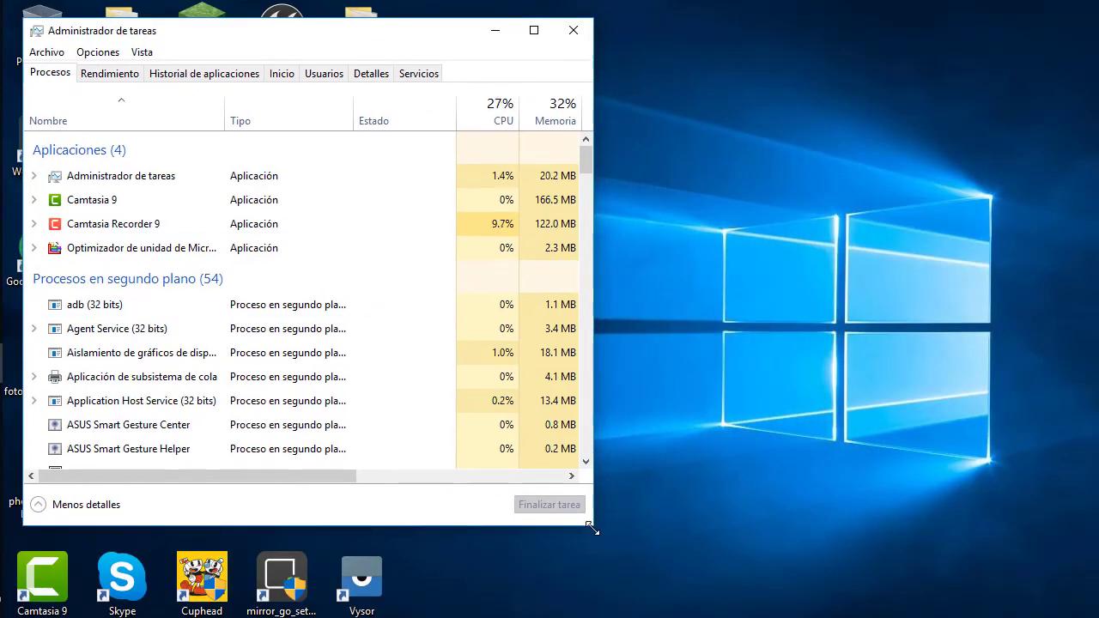
drag(593, 525, 912, 616)
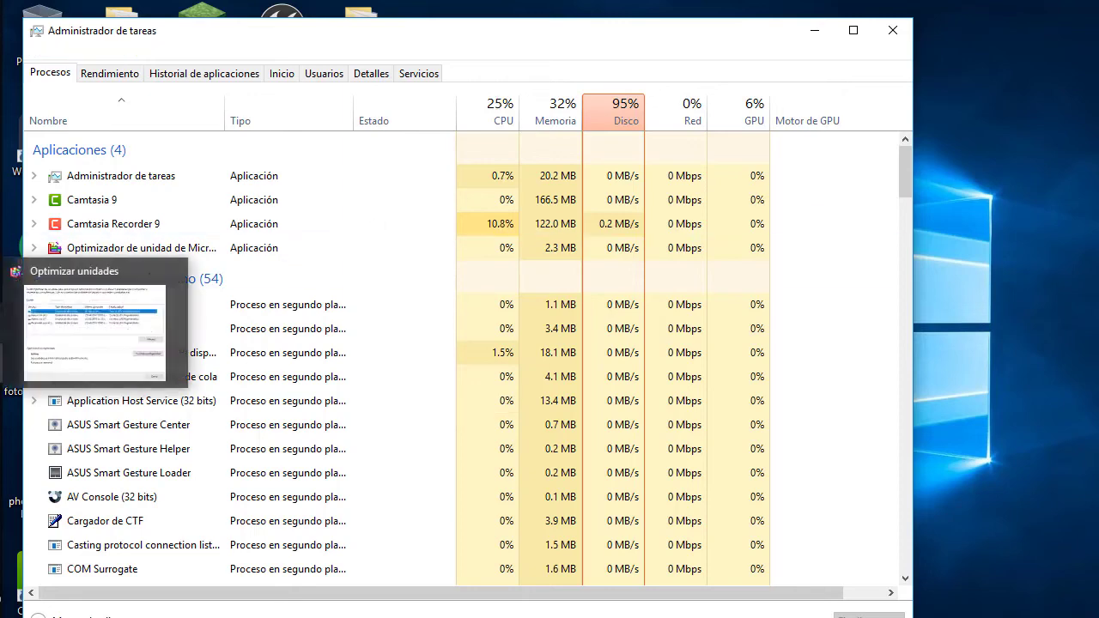
Restore the Optimizar unidades window to check the C: drive's defragmentation, comparing it with Task Manager's disk usage, and close Task Manager
click(94, 326)
drag(475, 129, 489, 175)
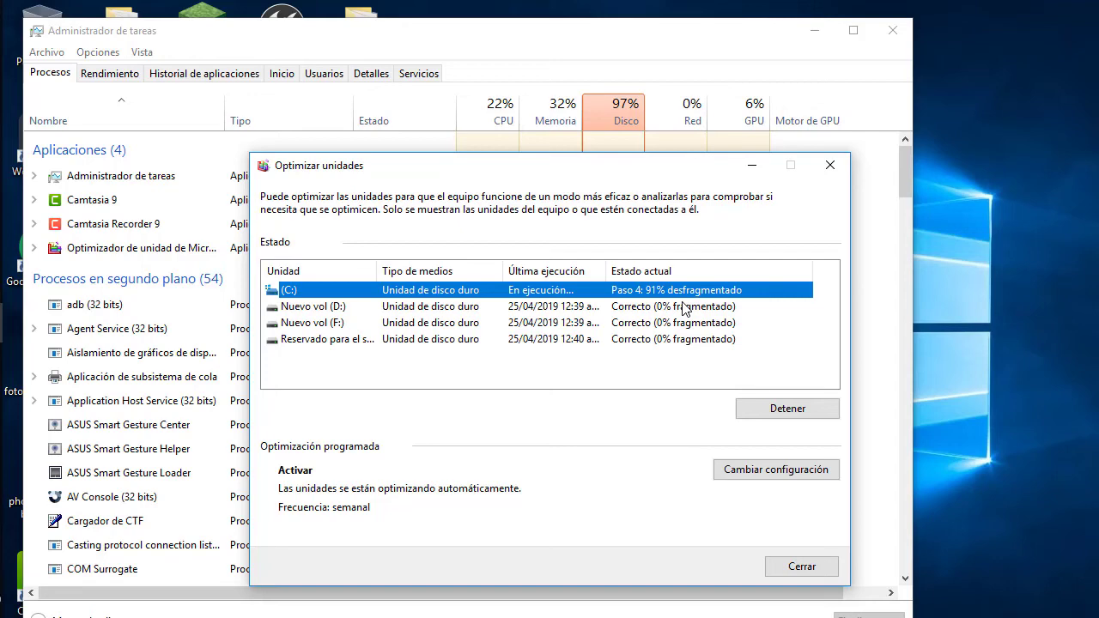
click(640, 74)
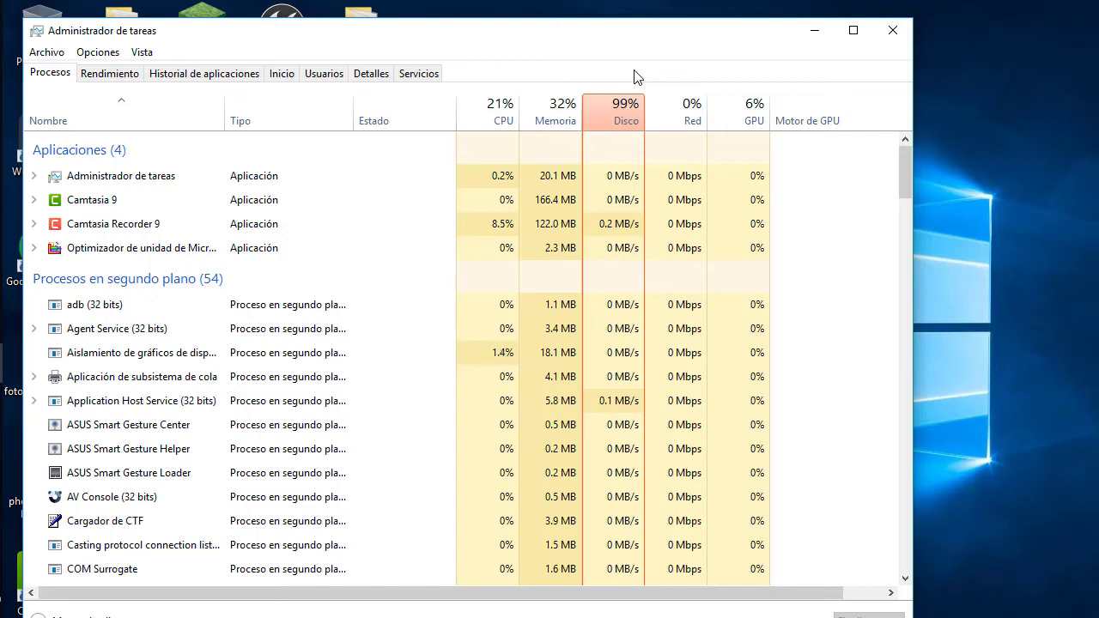
click(884, 31)
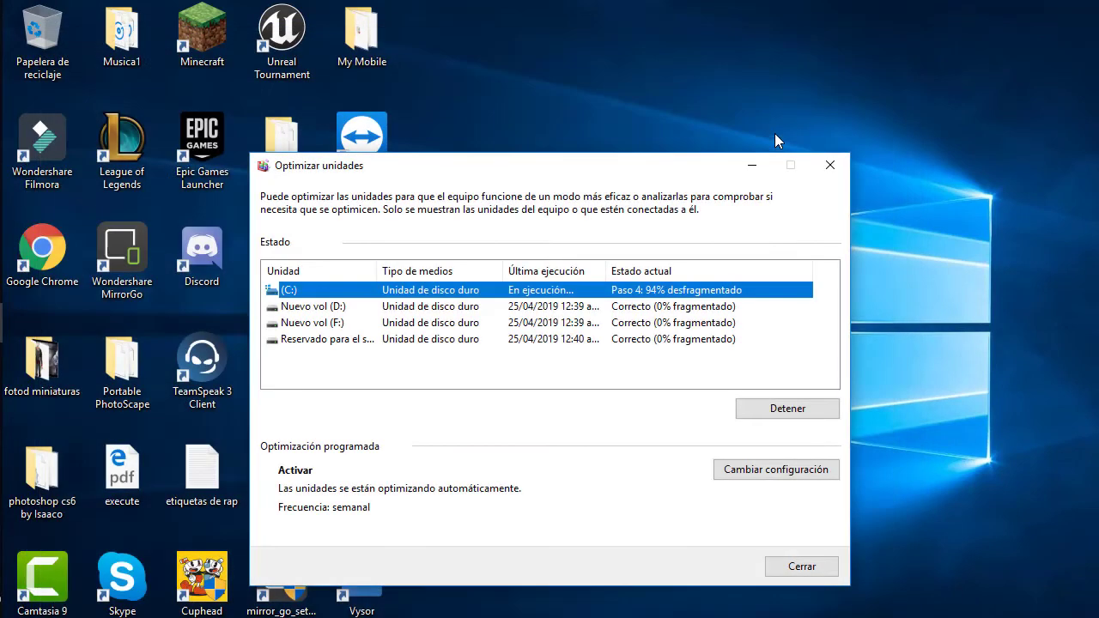
drag(645, 161, 672, 89)
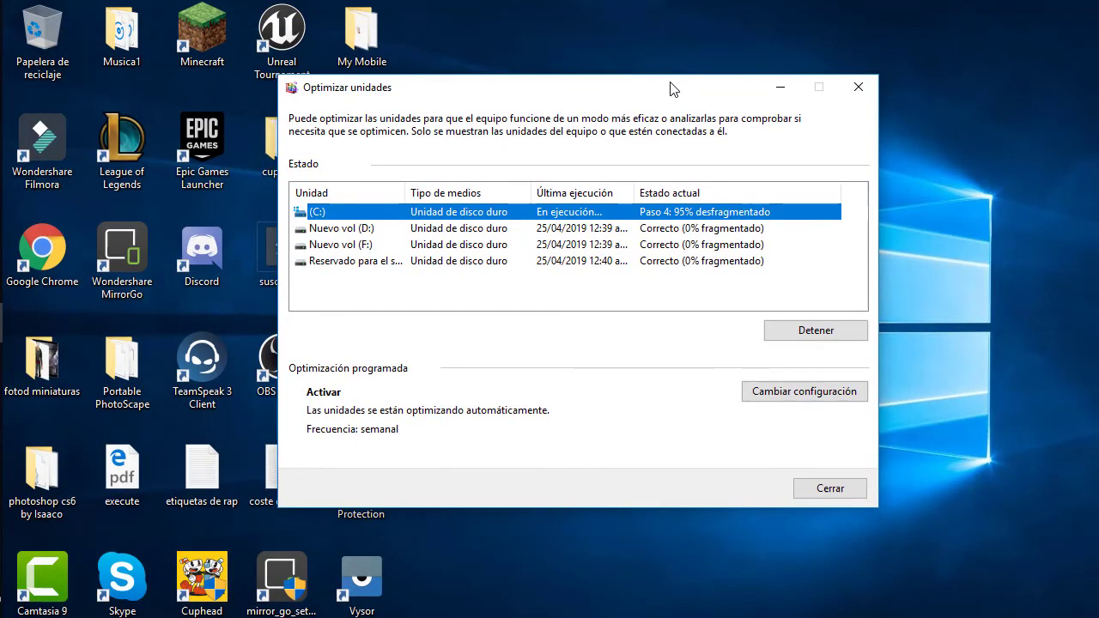